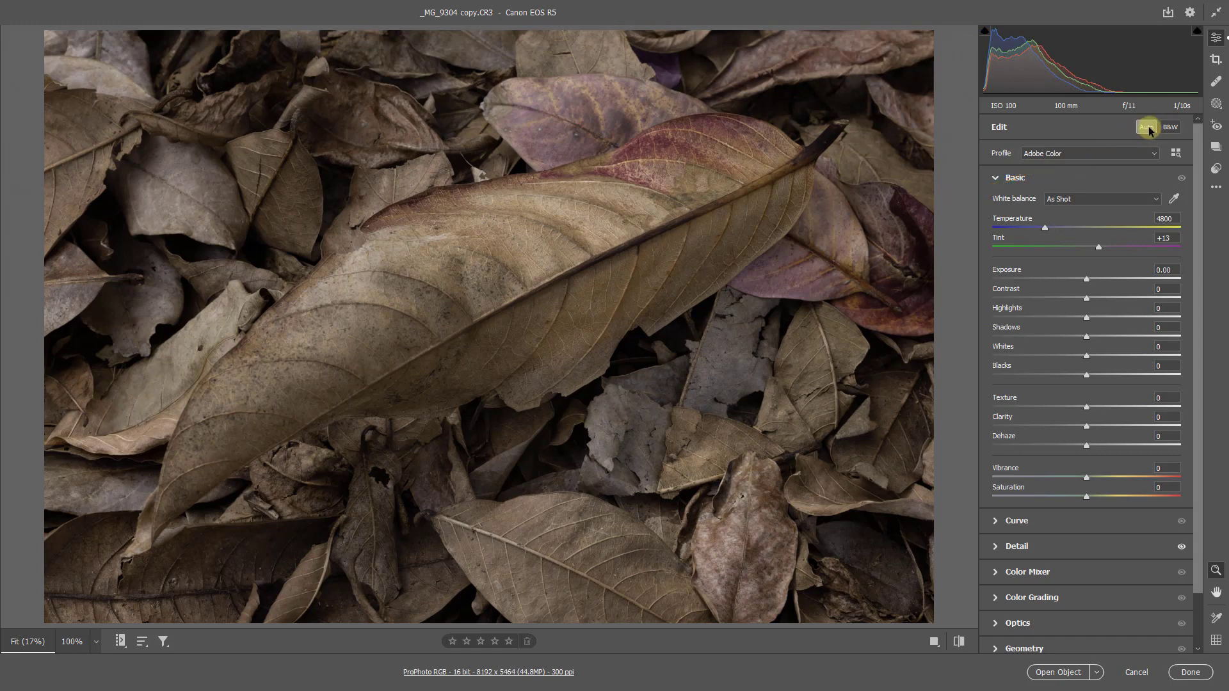
# Apply automatic tone corrections, and set Exposure to -0.15, Temperature to 5600 and Vibrance to +44.
pyautogui.click(1147, 127)
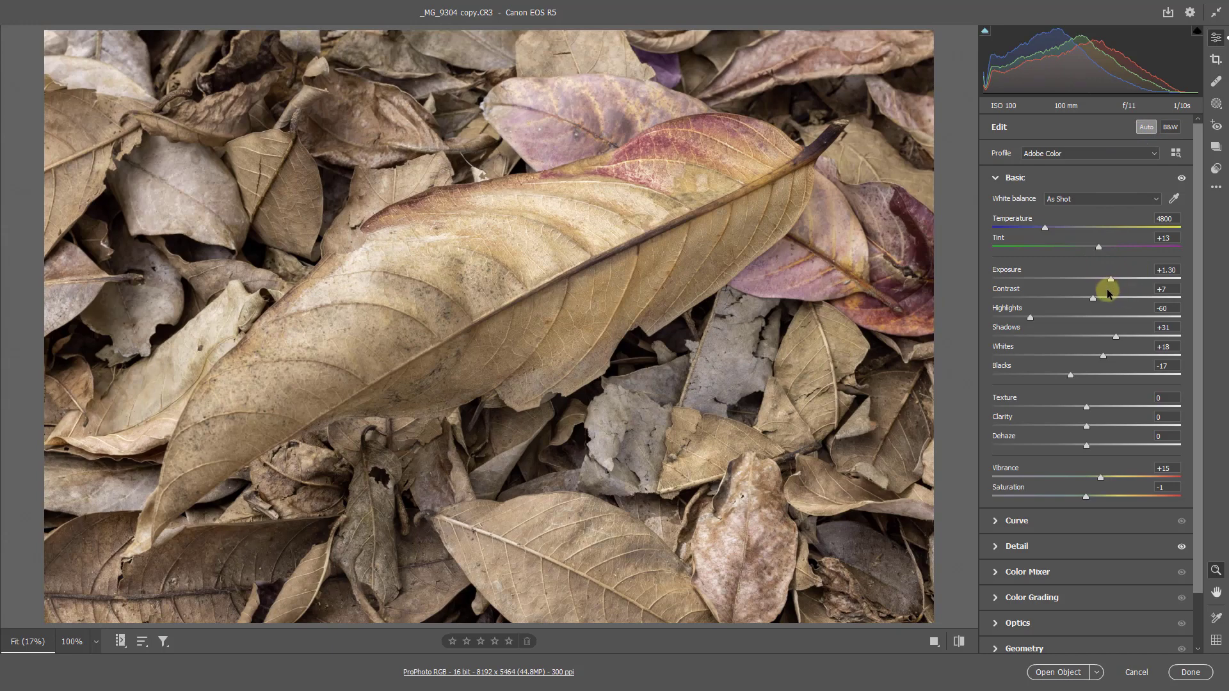
pyautogui.moveTo(1109, 278); pyautogui.dragTo(1082, 282)
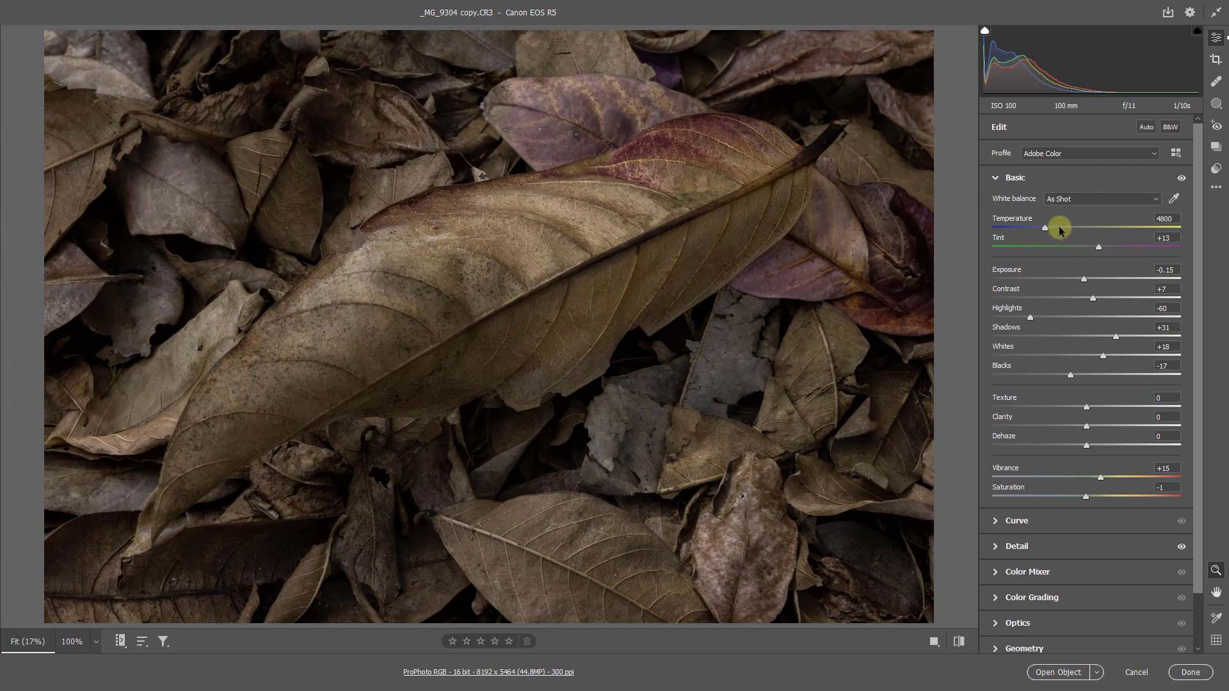
pyautogui.moveTo(1062, 228); pyautogui.dragTo(1059, 228)
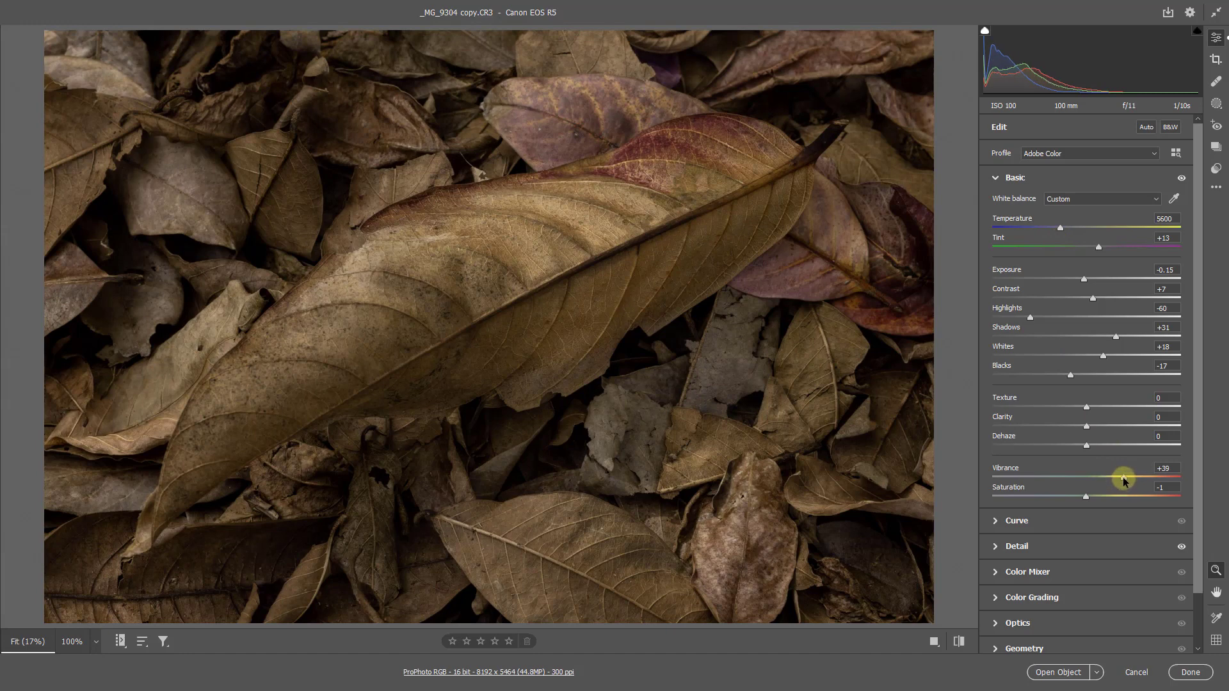
pyautogui.moveTo(1124, 480); pyautogui.dragTo(1127, 479)
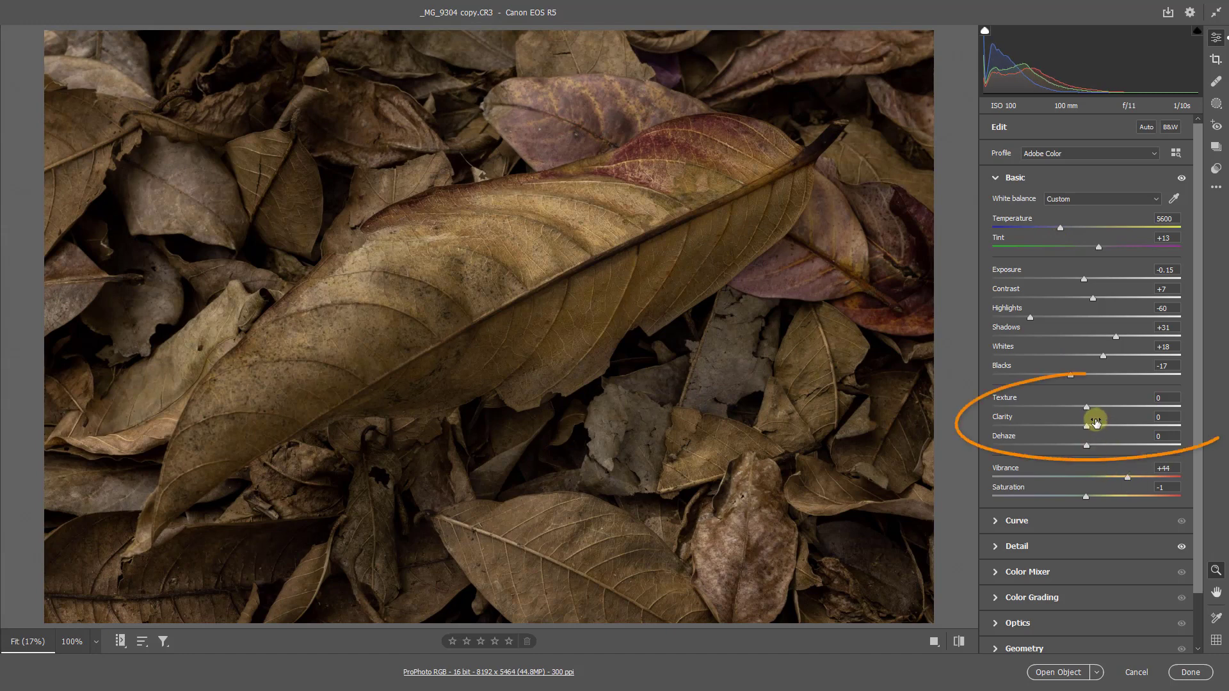
# Soften the photo with Clarity at -67 and Texture at -61, and lower Exposure to -0.30.
pyautogui.moveTo(1030, 427); pyautogui.dragTo(1024, 427)
pyautogui.click(1030, 408)
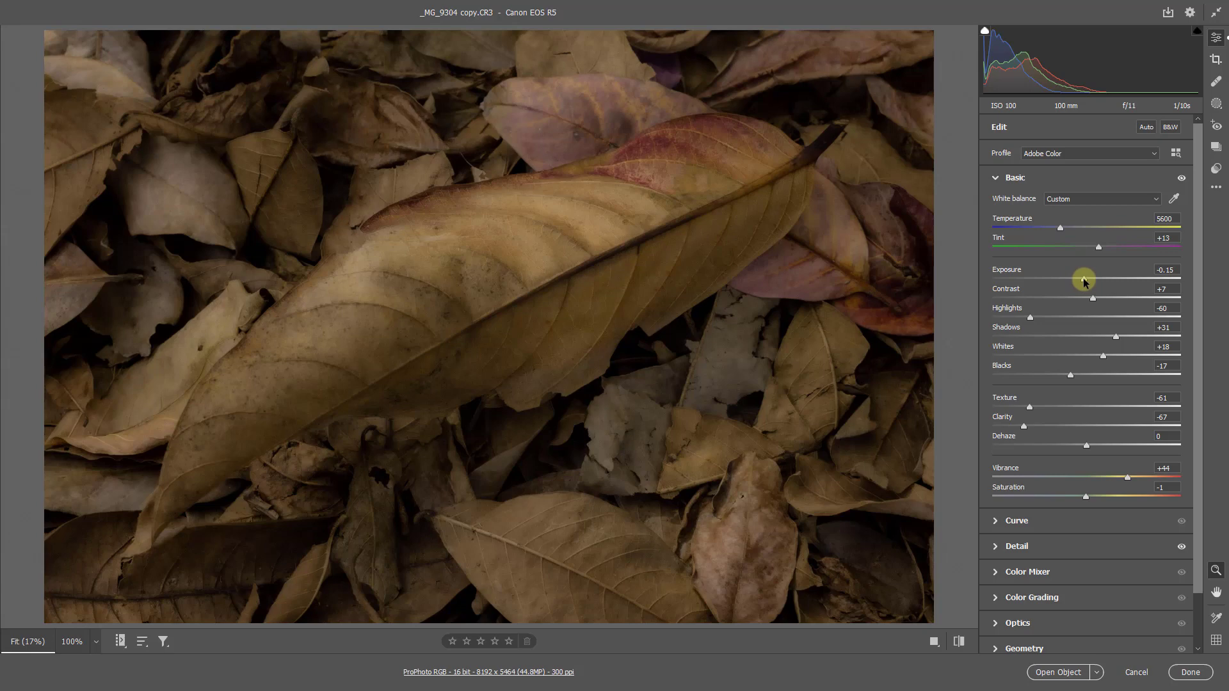
pyautogui.moveTo(1082, 278); pyautogui.dragTo(1080, 278)
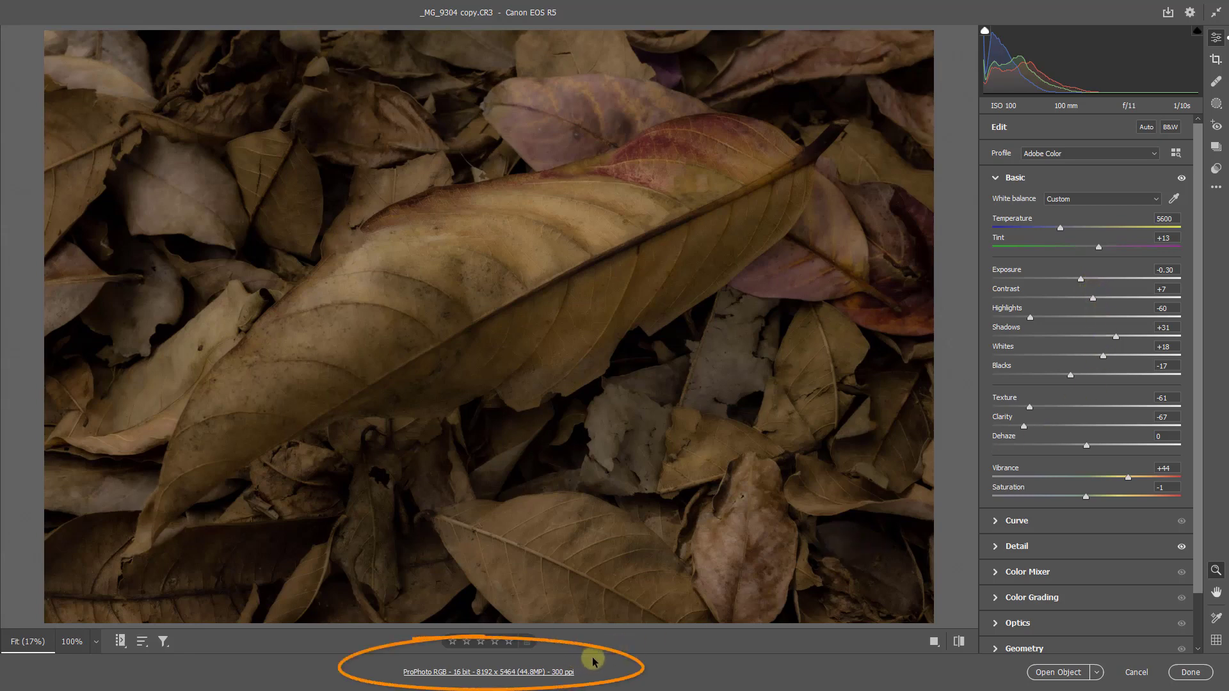
# Open the raw photo in Photoshop as a Smart Object and make an independent smart object copy of its layer.
pyautogui.click(484, 673)
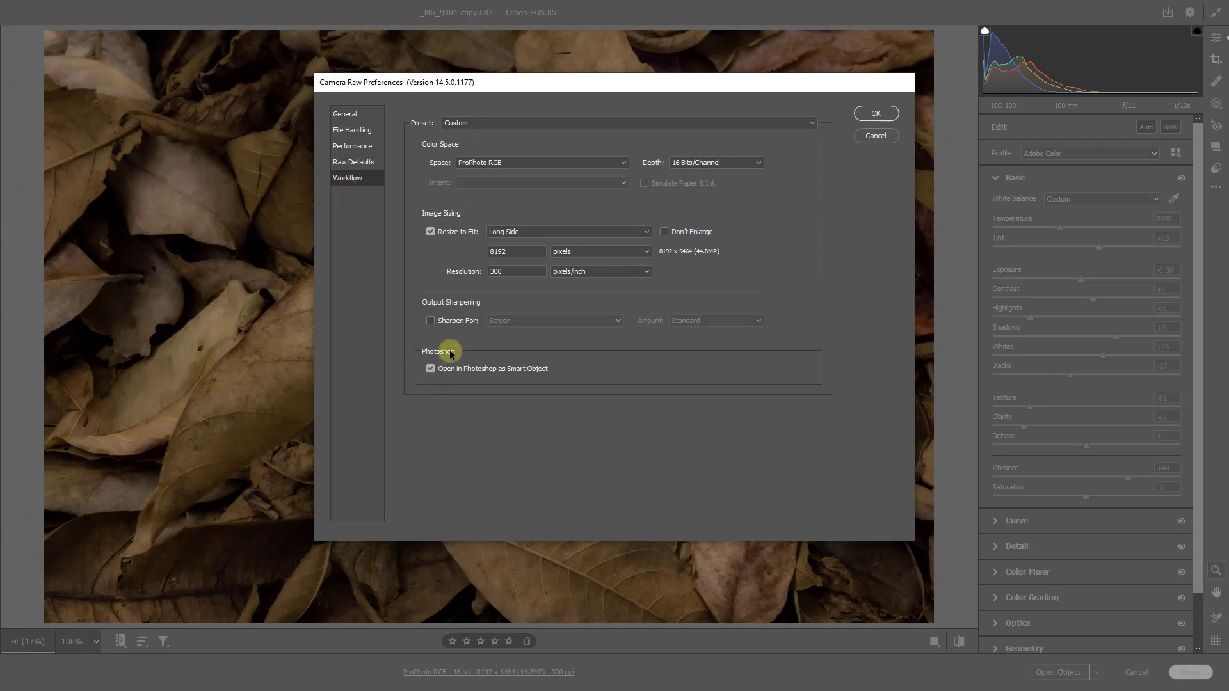
pyautogui.click(874, 114)
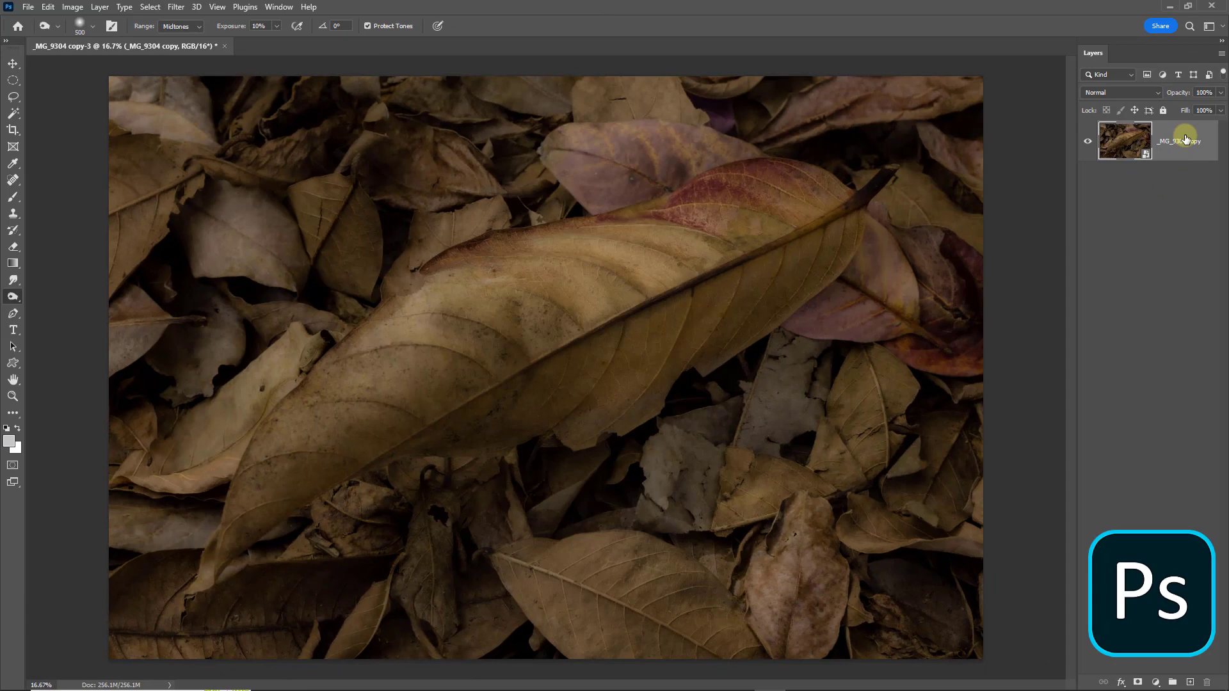
pyautogui.rightClick(1185, 140)
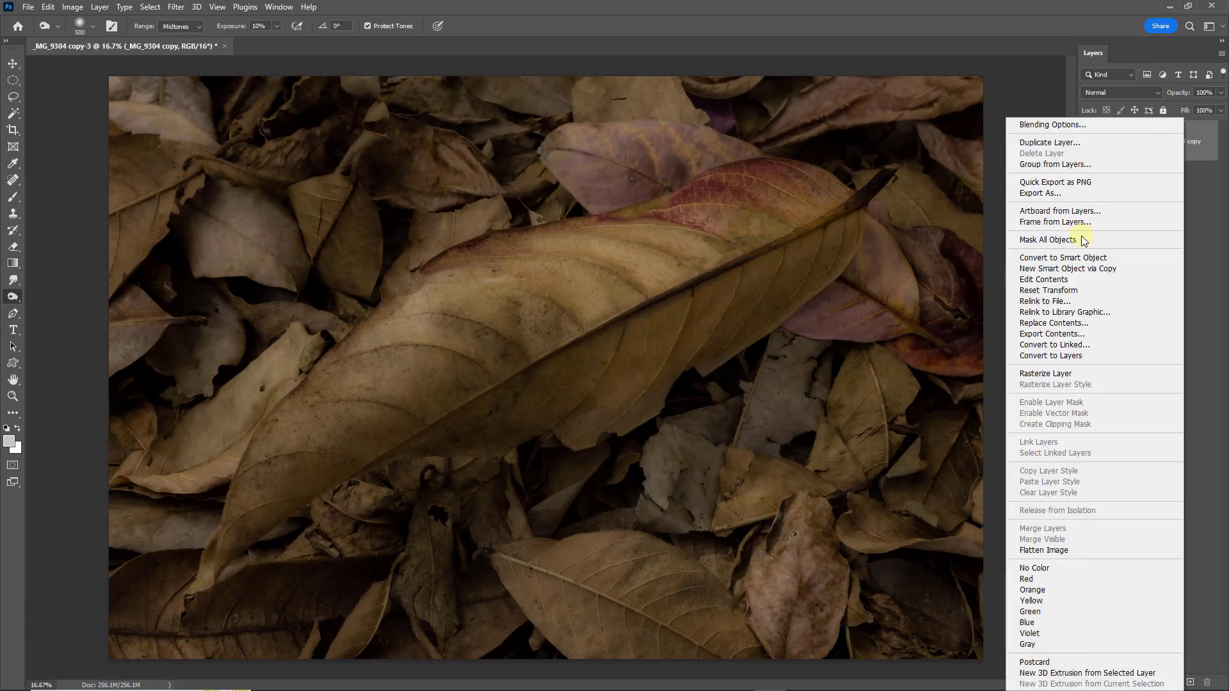
pyautogui.click(1084, 270)
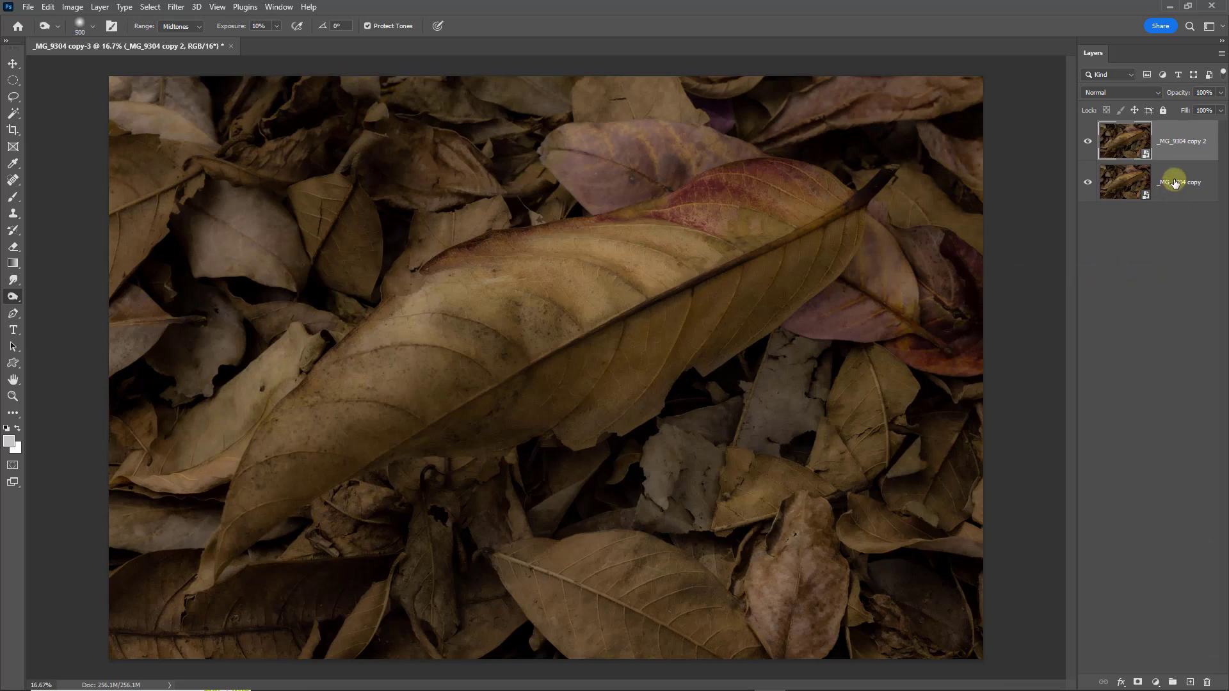
# Reopen the raw settings of the lower smart object and set Clarity to +54 and Texture to +38.
pyautogui.click(1128, 182)
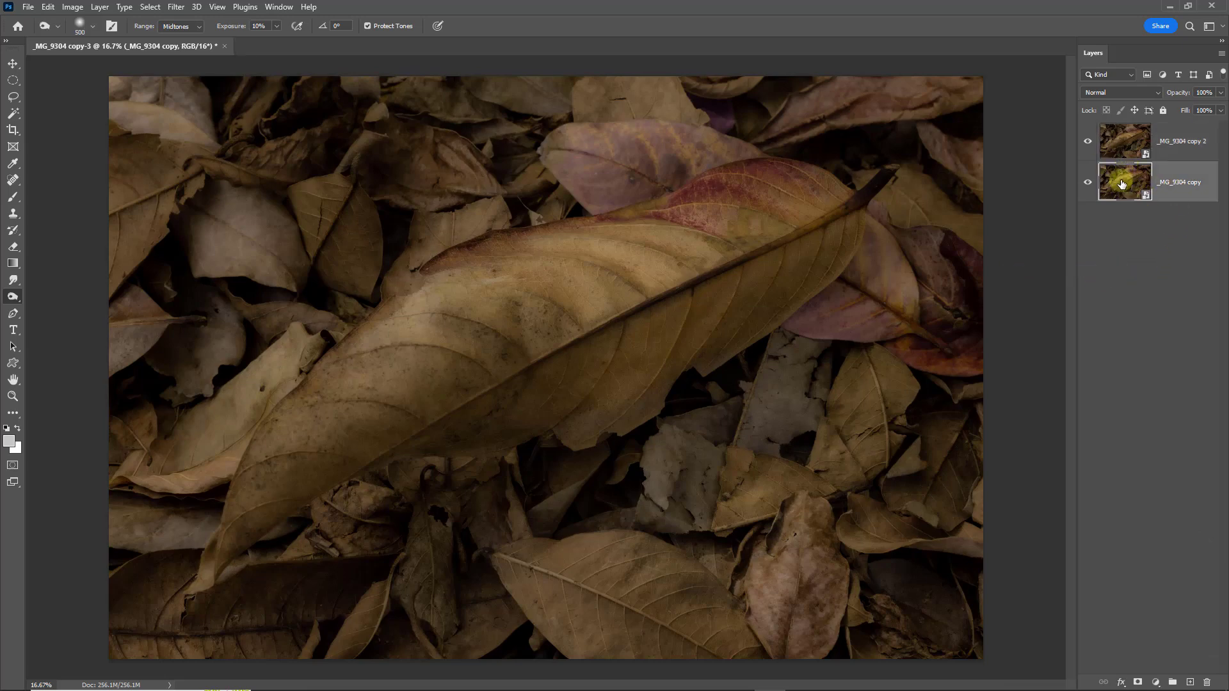
pyautogui.doubleClick(1120, 183)
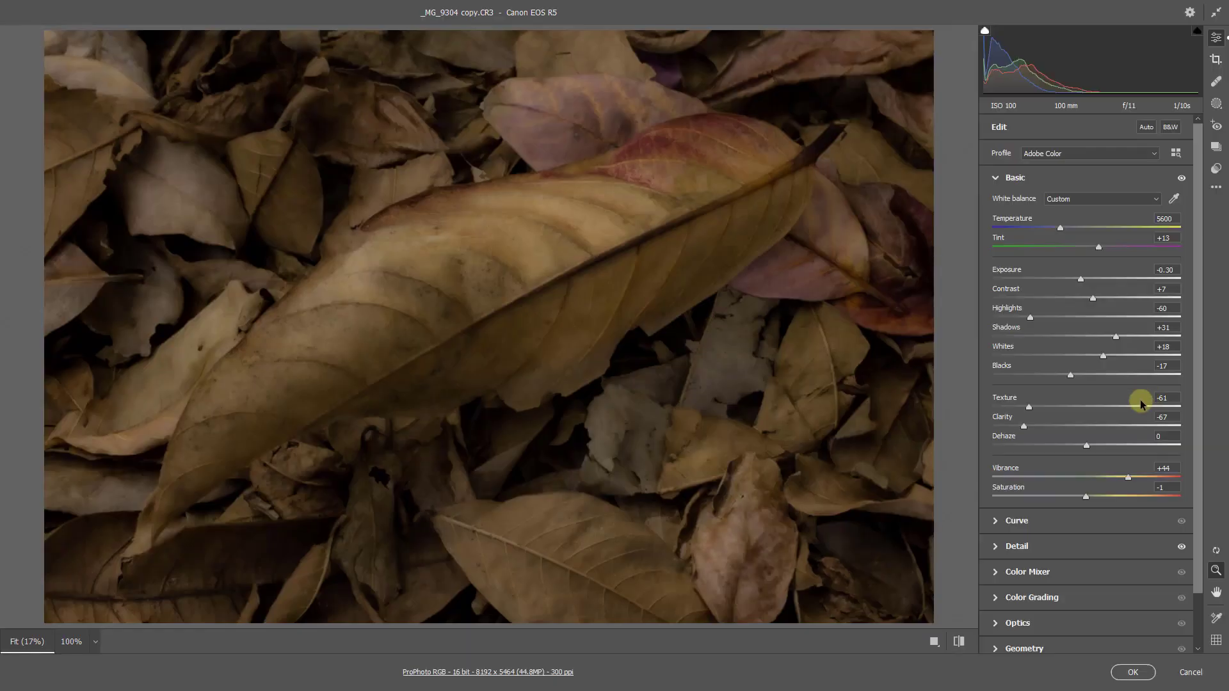
pyautogui.doubleClick(1026, 408)
pyautogui.doubleClick(1021, 425)
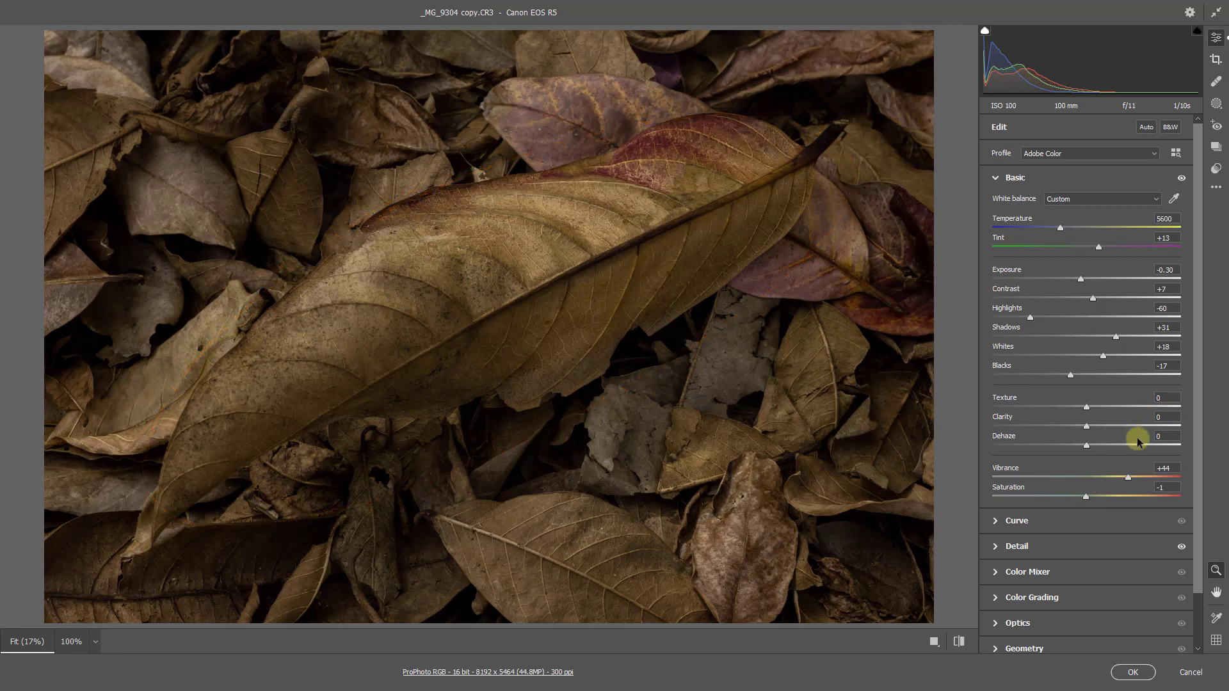
pyautogui.moveTo(1128, 427); pyautogui.dragTo(1137, 427)
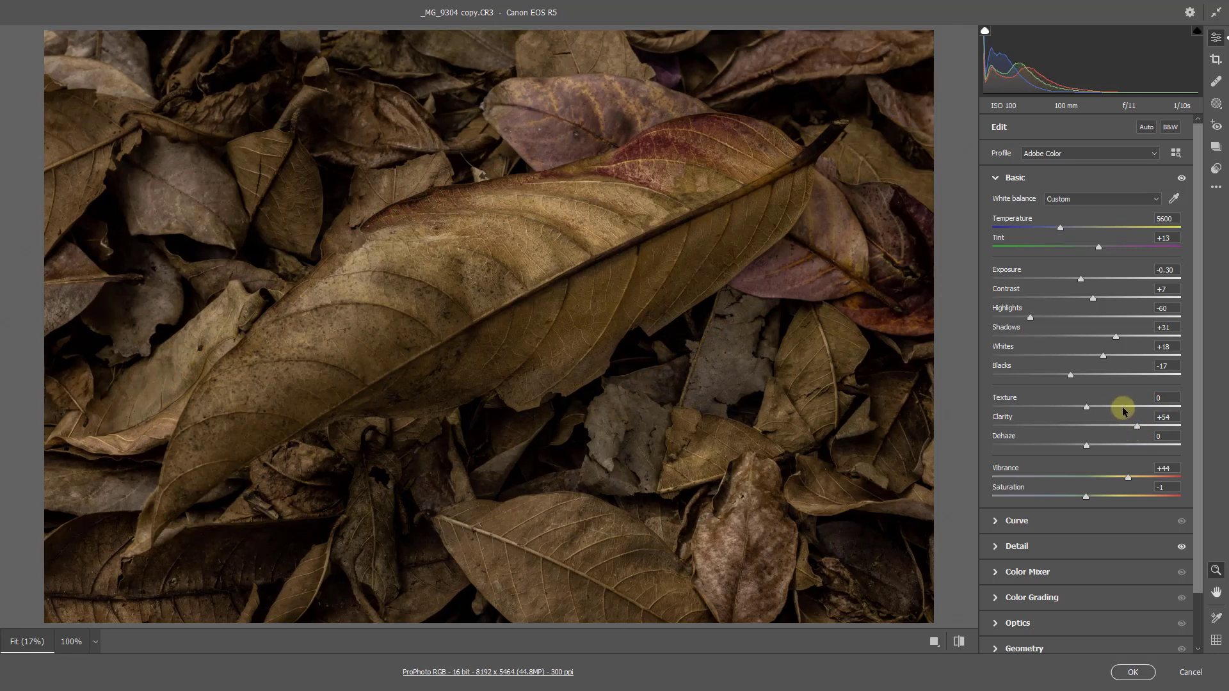
pyautogui.click(1121, 407)
# Apply an Exposure of -0.05 and a higher Vibrance to the lower smart object, and compare it with the upper layer.
pyautogui.moveTo(1081, 280); pyautogui.dragTo(1087, 281)
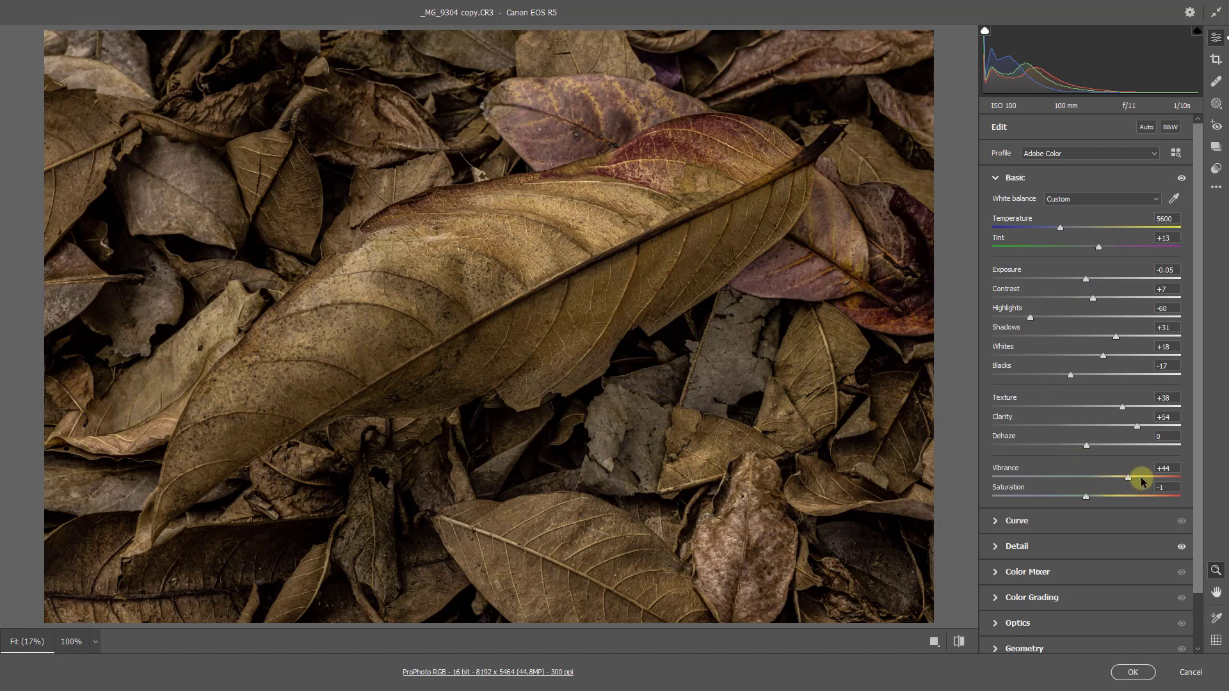
pyautogui.moveTo(1143, 478); pyautogui.dragTo(1140, 479)
pyautogui.click(1132, 672)
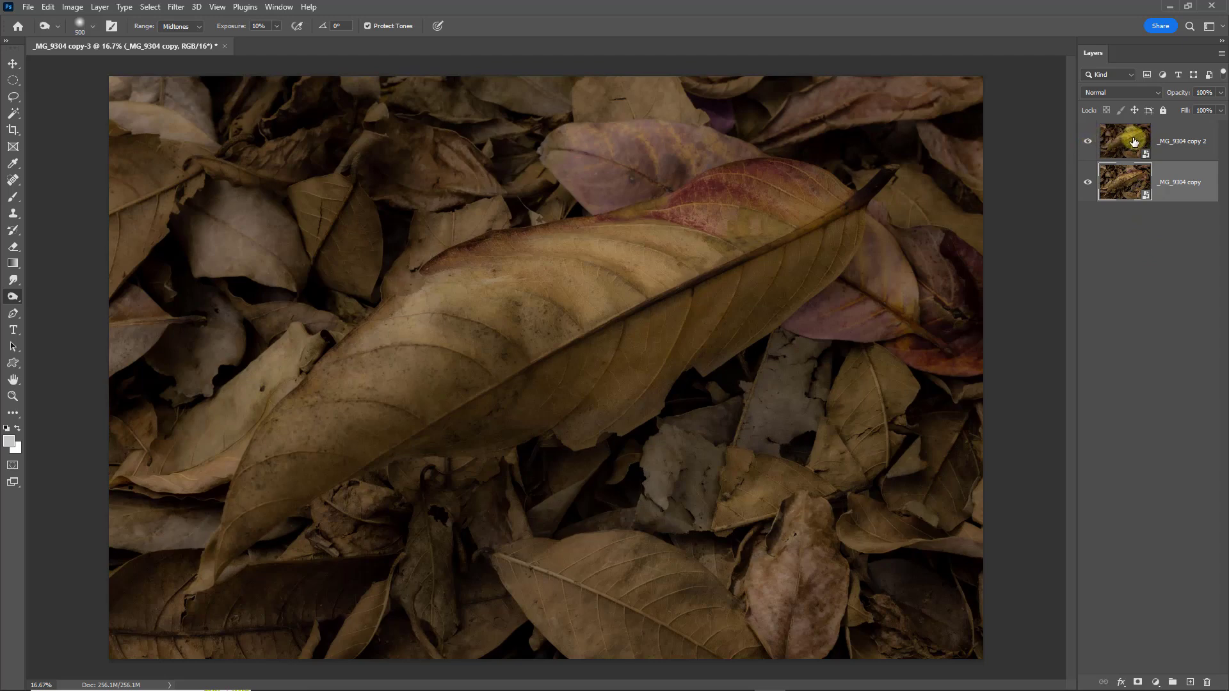
pyautogui.click(1087, 142)
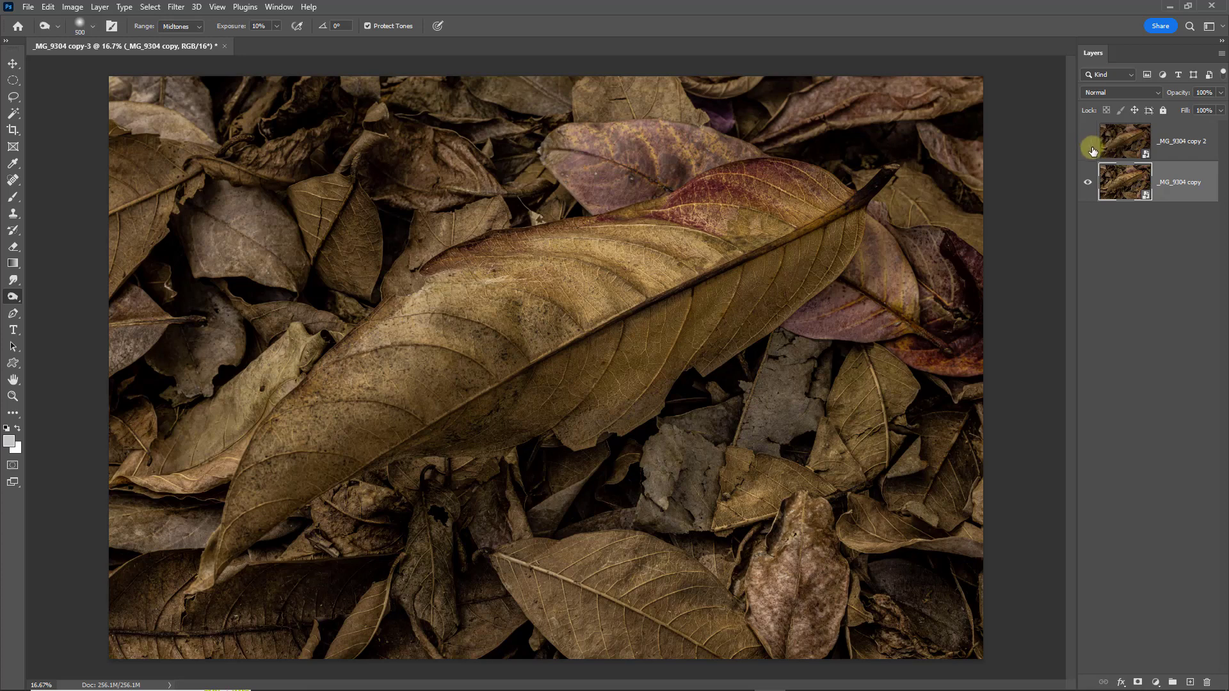
pyautogui.click(1087, 146)
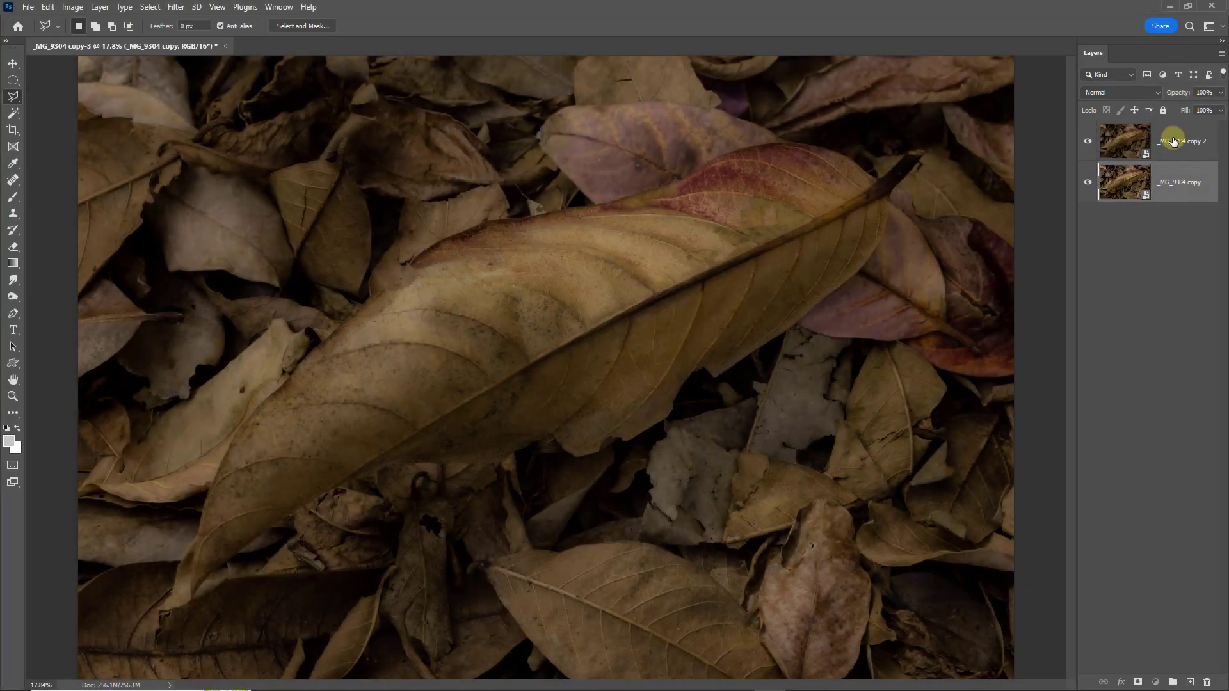
# Select the main leaf automatically with Select Subject on the upper layer, _MG_9304 copy 2.
pyautogui.click(1173, 141)
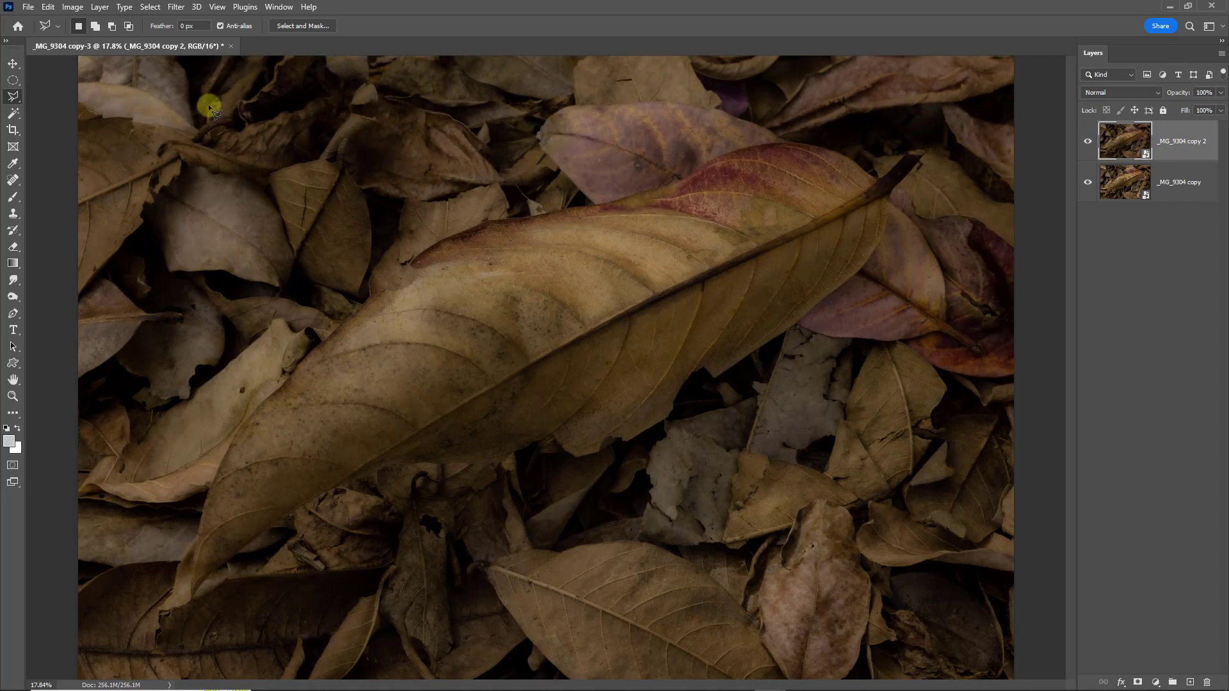
pyautogui.click(148, 9)
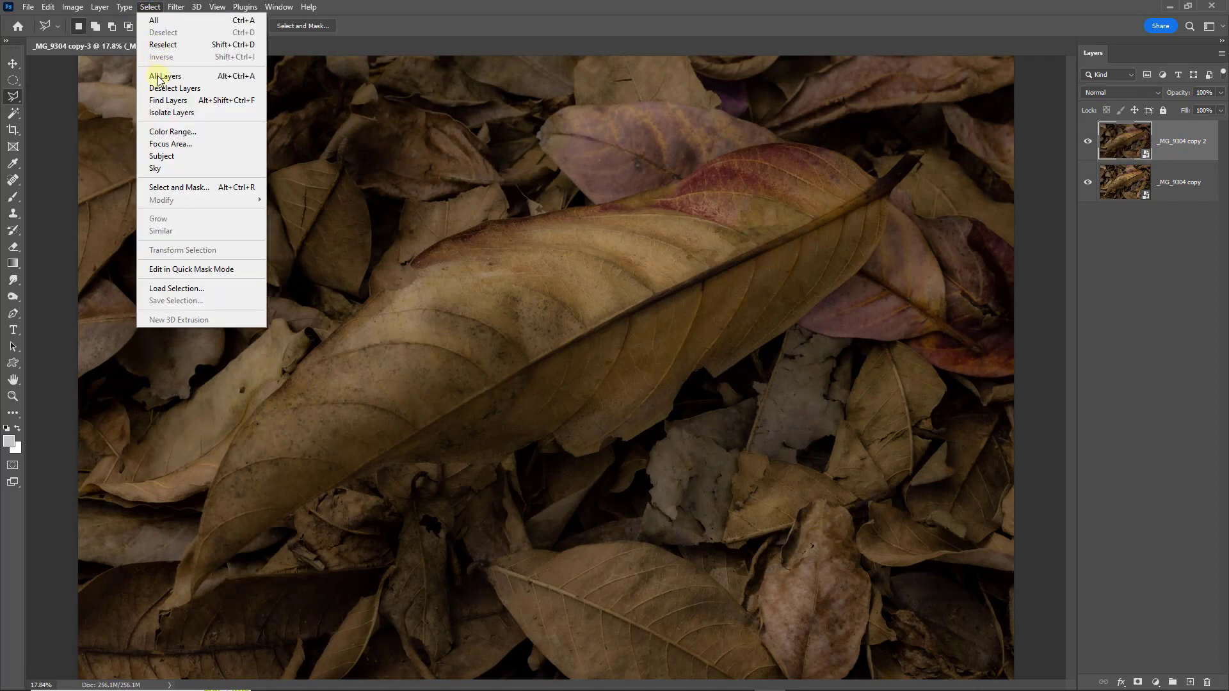
pyautogui.click(162, 158)
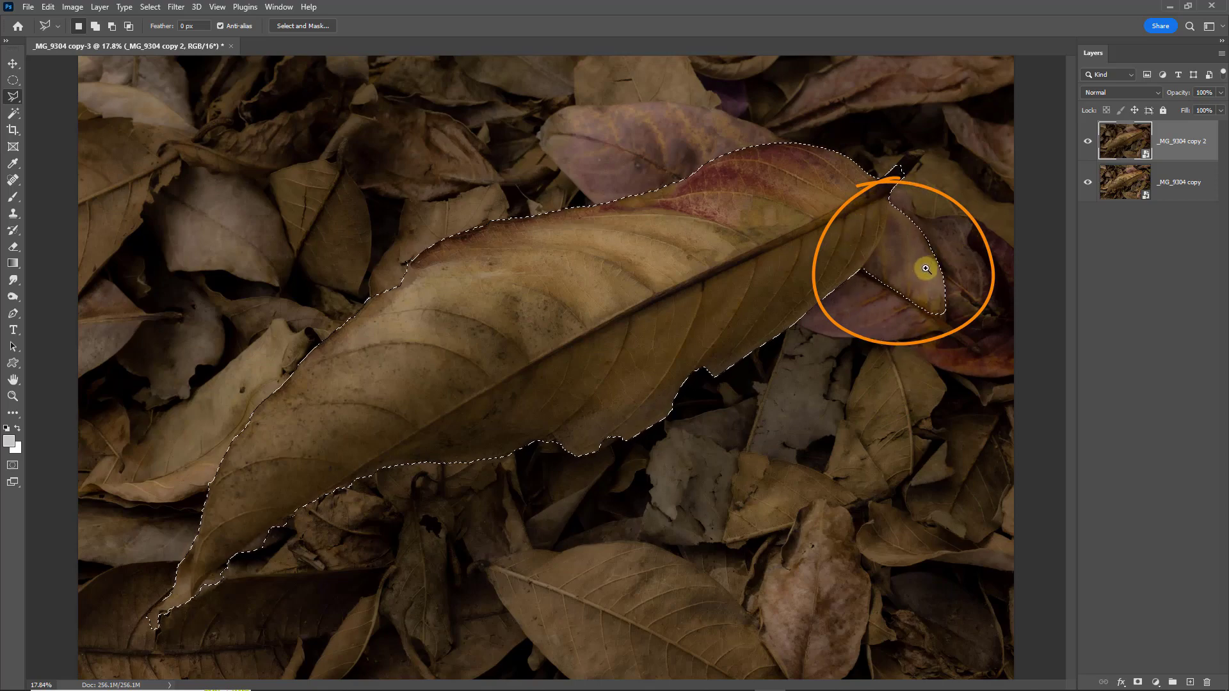
# Subtract the purplish leaf area beside the main leaf's stem from the selection with the Polygonal Lasso, following the main leaf's edge.
pyautogui.moveTo(926, 268); pyautogui.dragTo(985, 310)
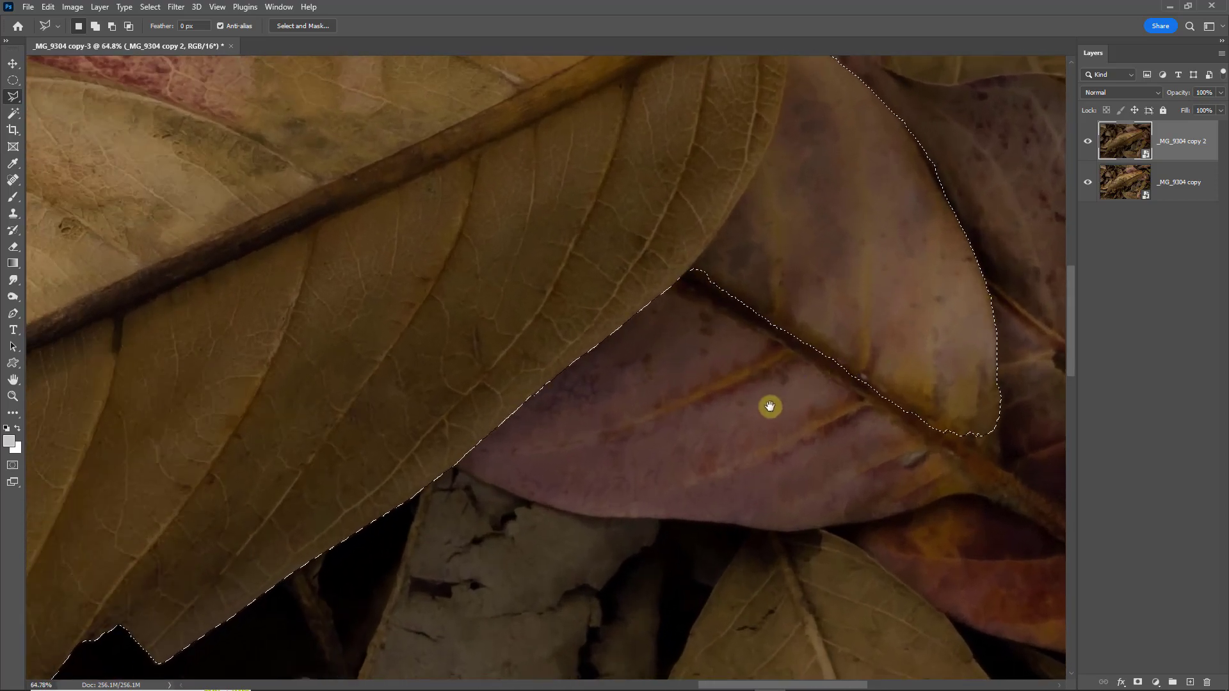
pyautogui.moveTo(770, 406); pyautogui.dragTo(649, 514)
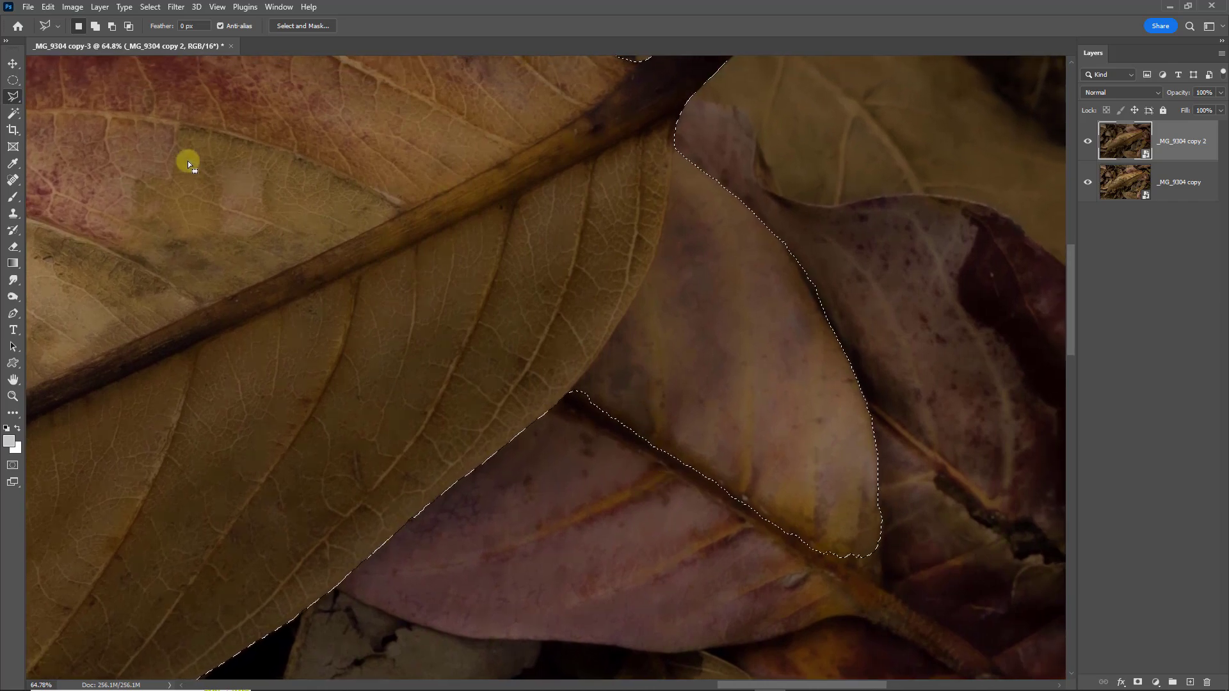
pyautogui.click(20, 104)
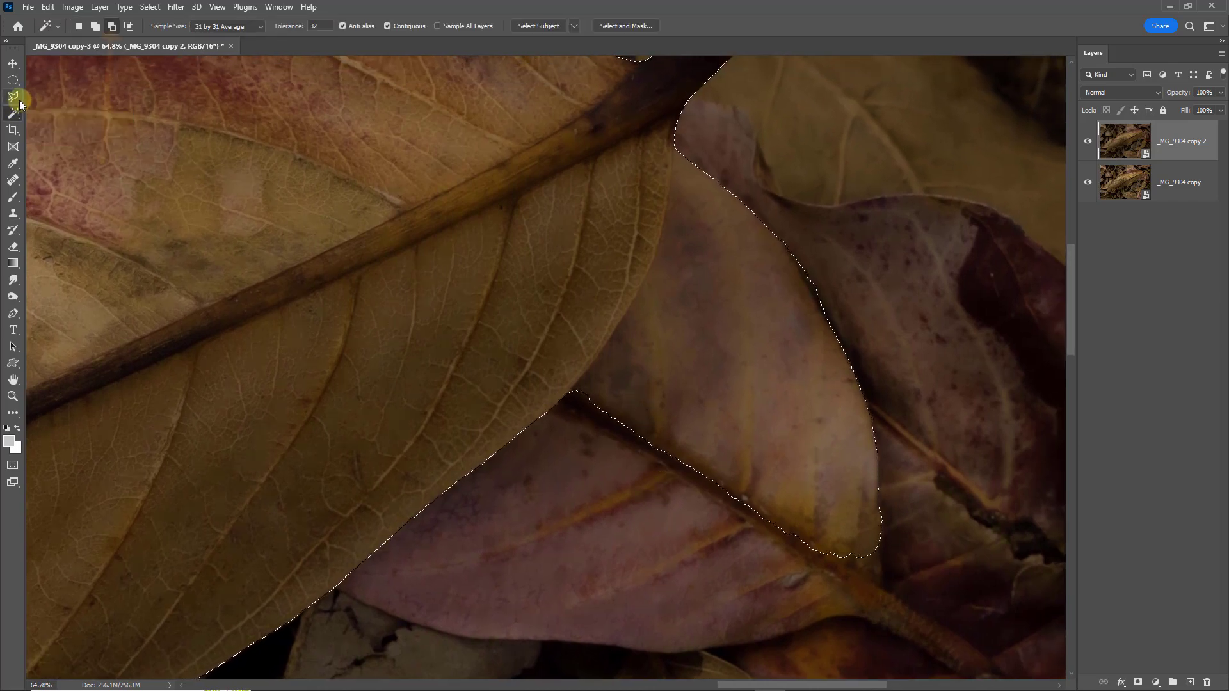
pyautogui.click(21, 99)
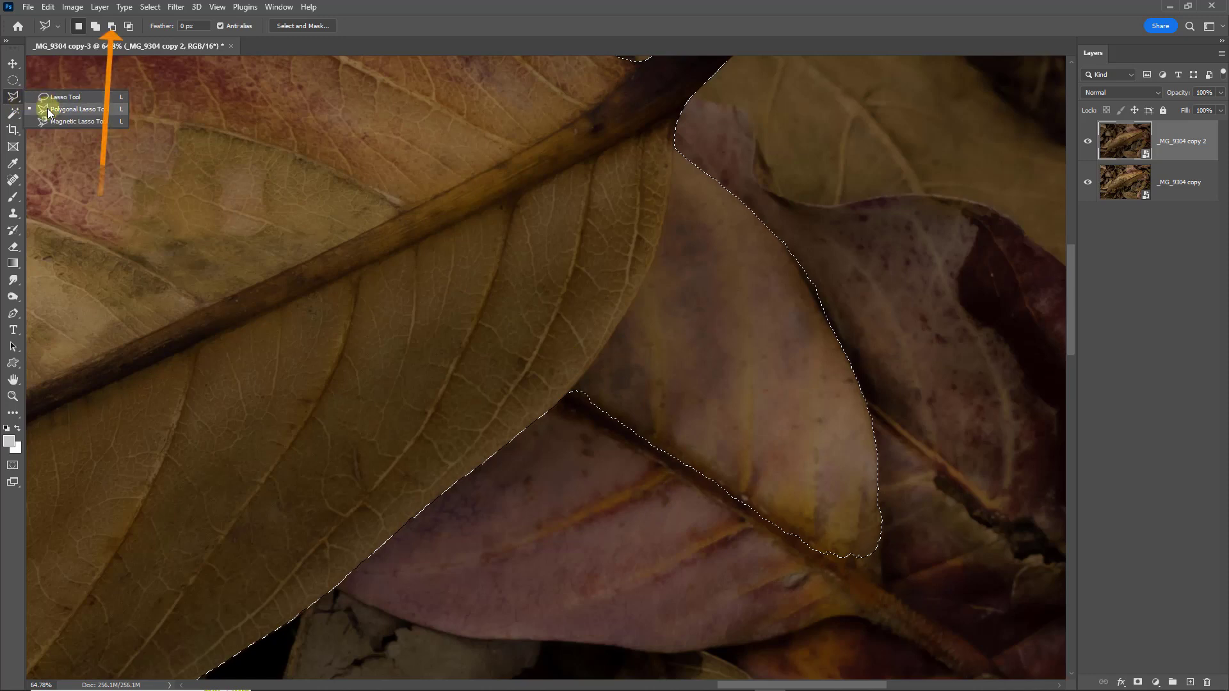
pyautogui.click(48, 110)
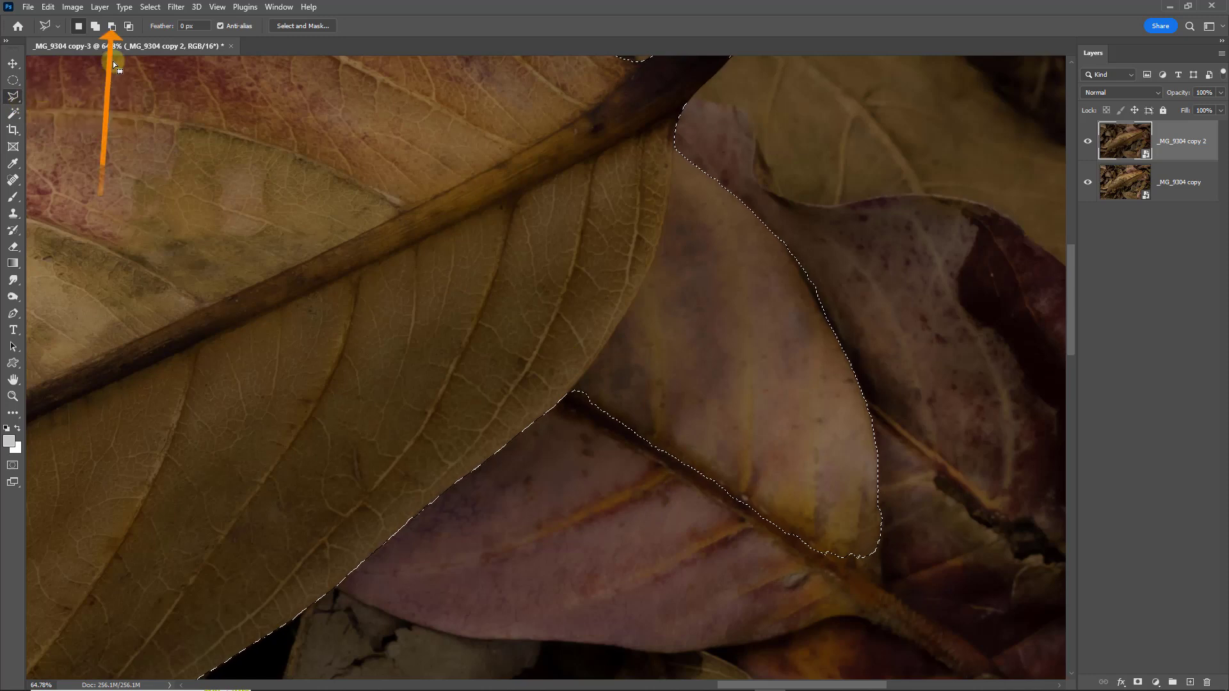
pyautogui.click(112, 27)
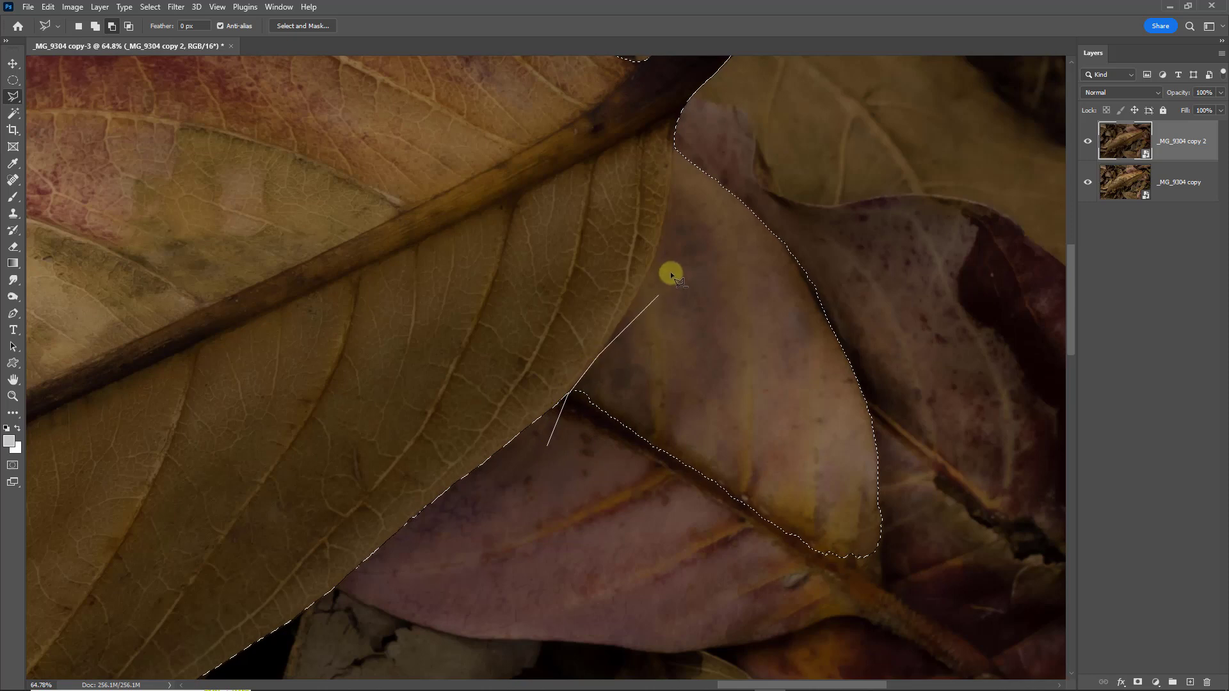
pyautogui.click(640, 288)
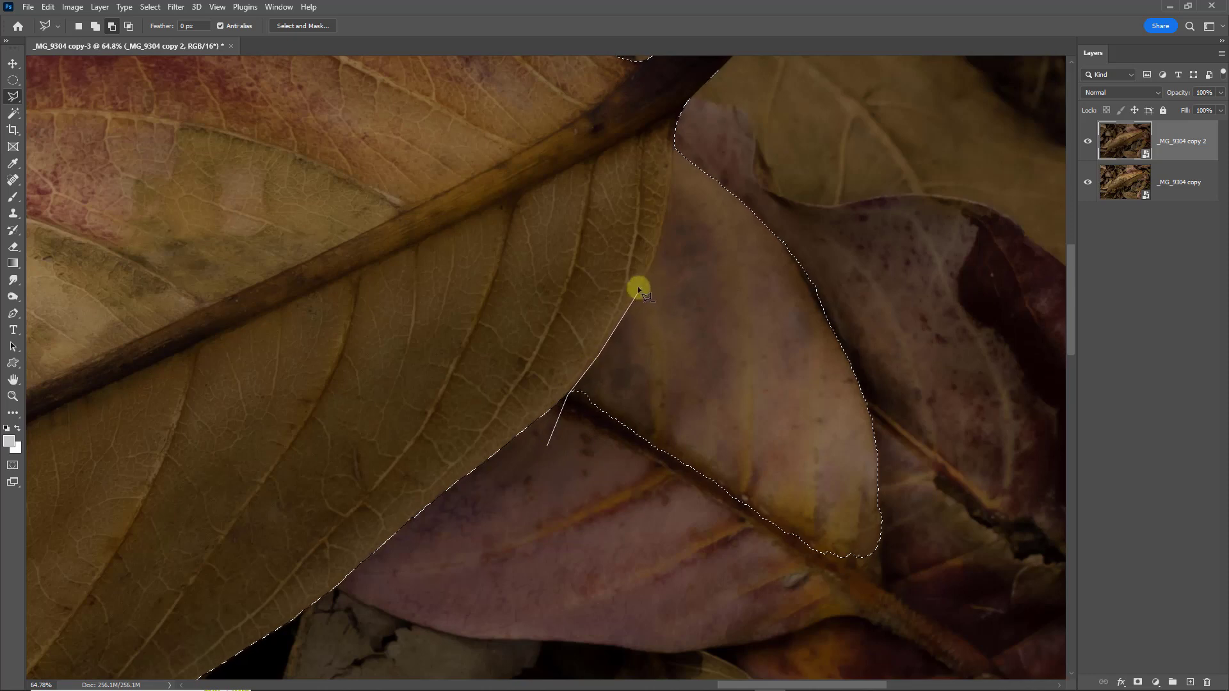
pyautogui.click(662, 233)
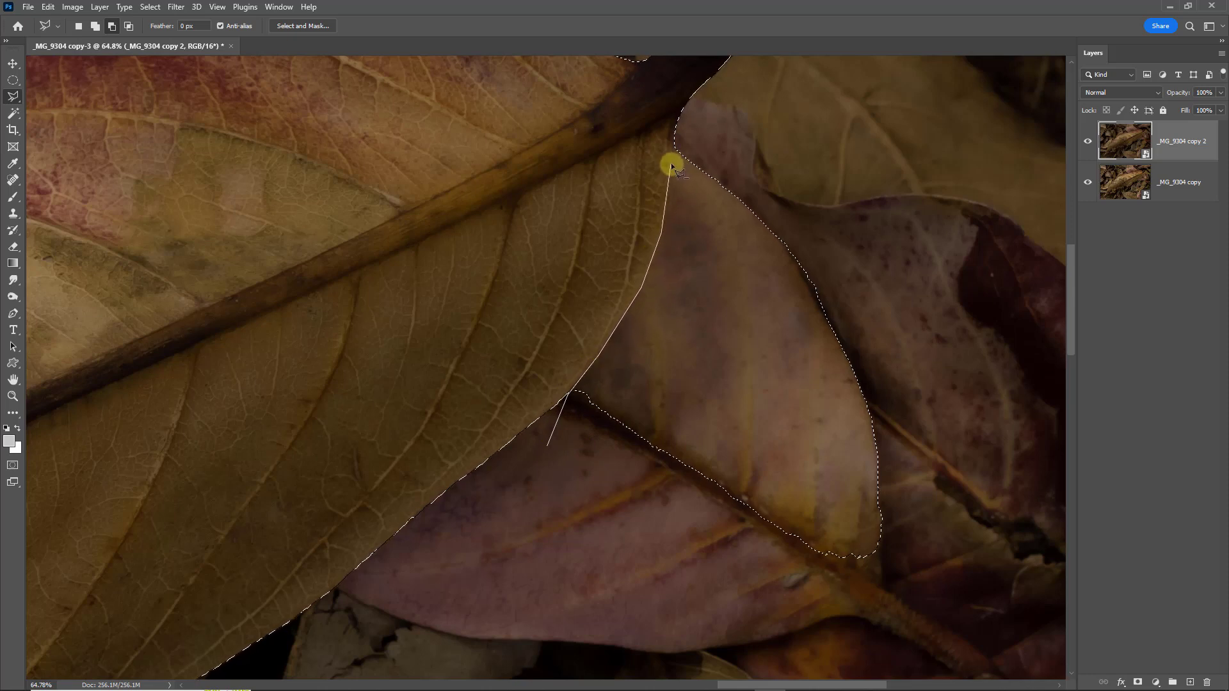
pyautogui.click(675, 137)
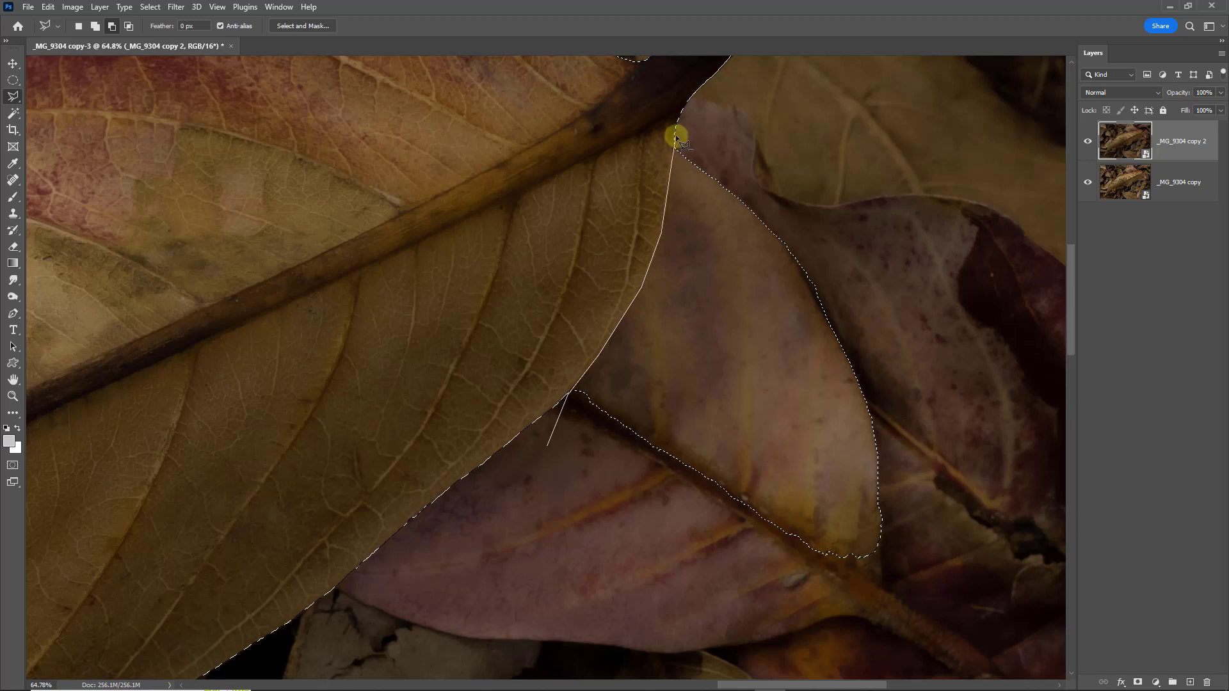
pyautogui.click(927, 331)
pyautogui.click(949, 568)
pyautogui.click(658, 574)
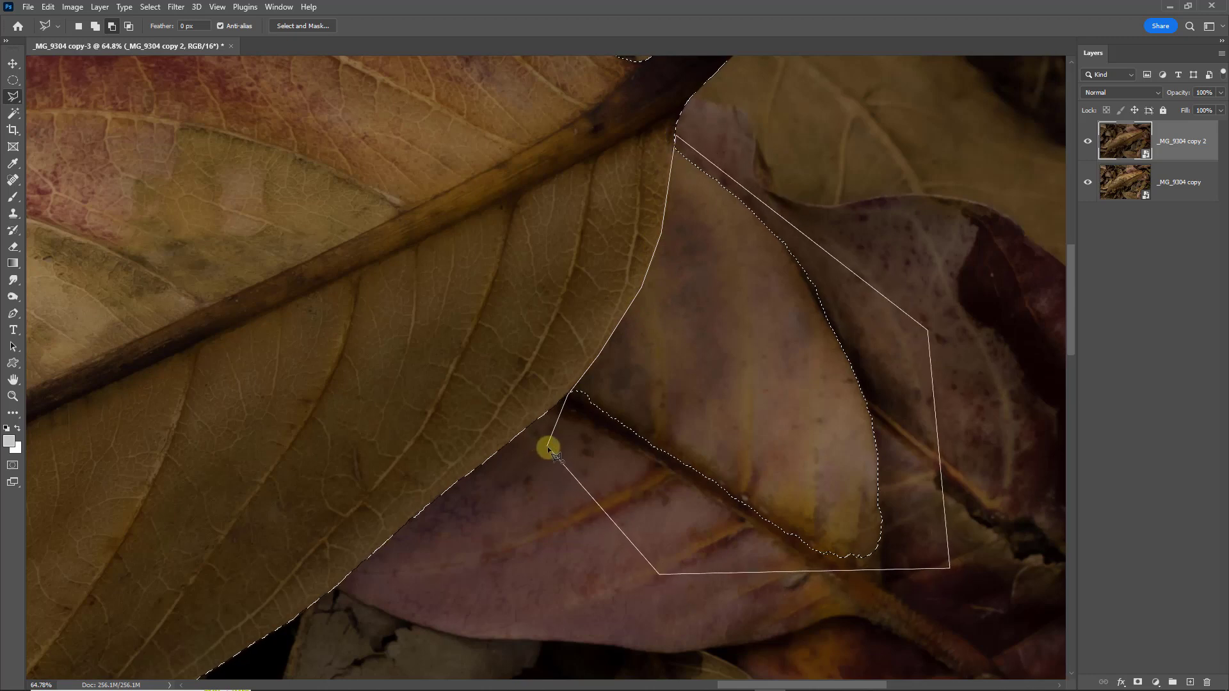
pyautogui.click(555, 446)
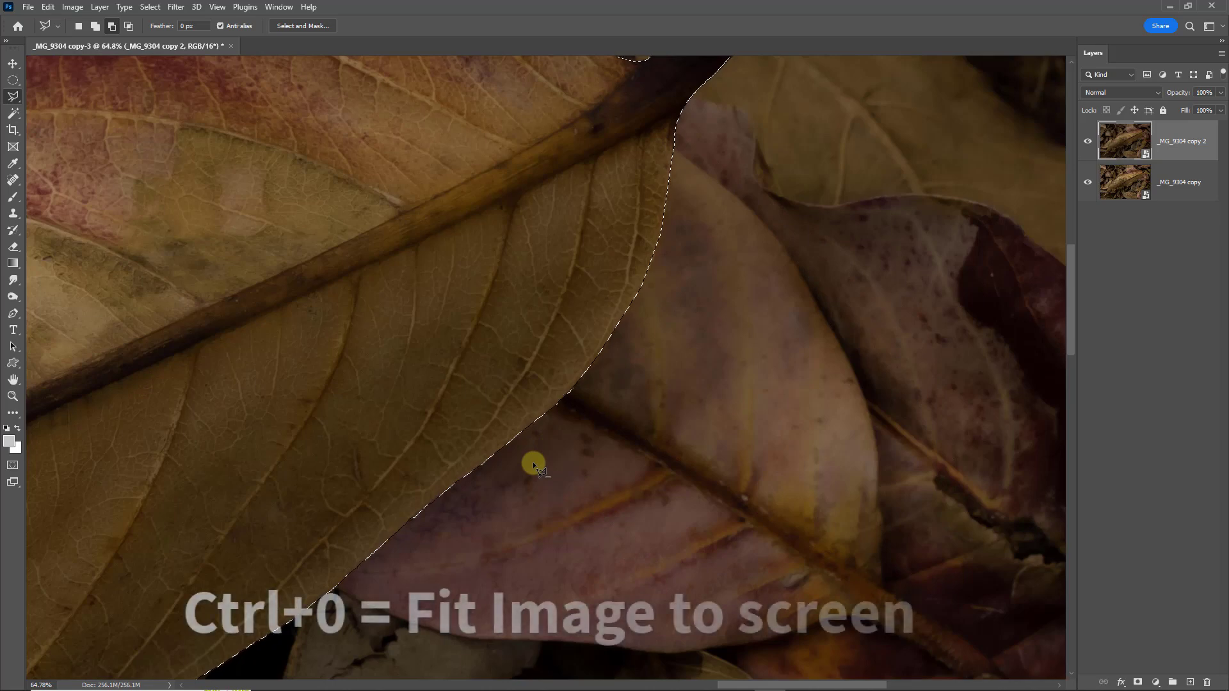
pyautogui.hotkey('ctrl', '0')
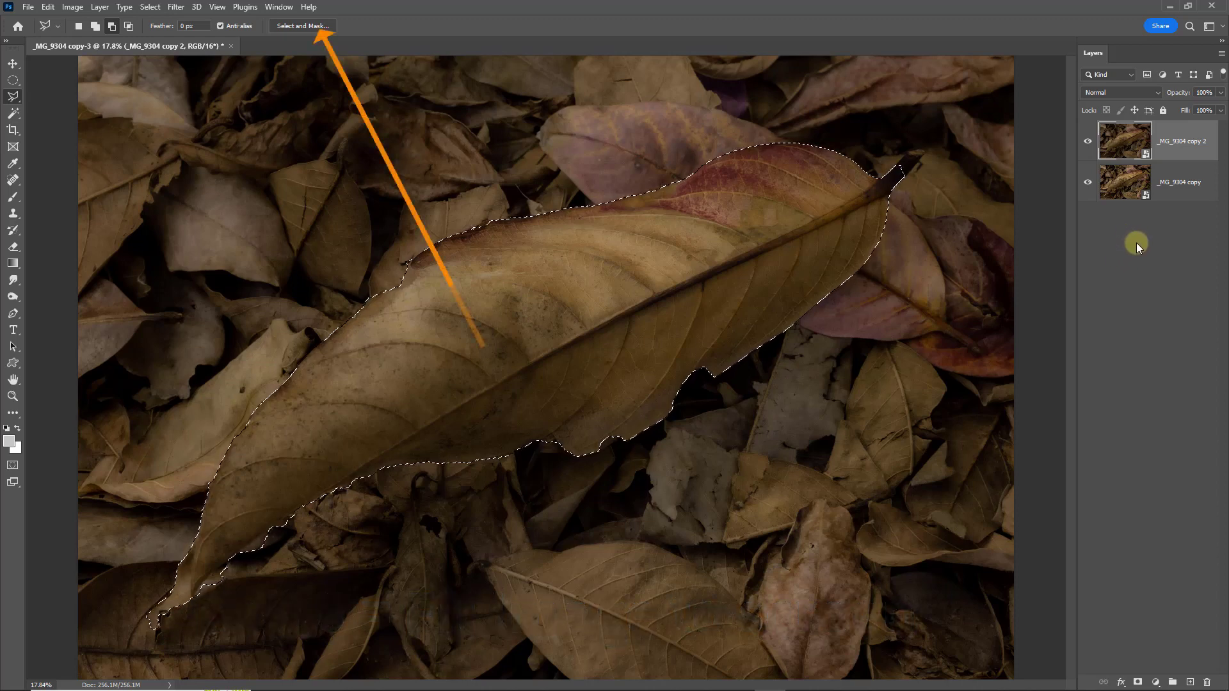
# Feather the main leaf's selection by 1 px in Select and Mask and turn it into an inverted layer mask on the upper layer.
pyautogui.click(303, 26)
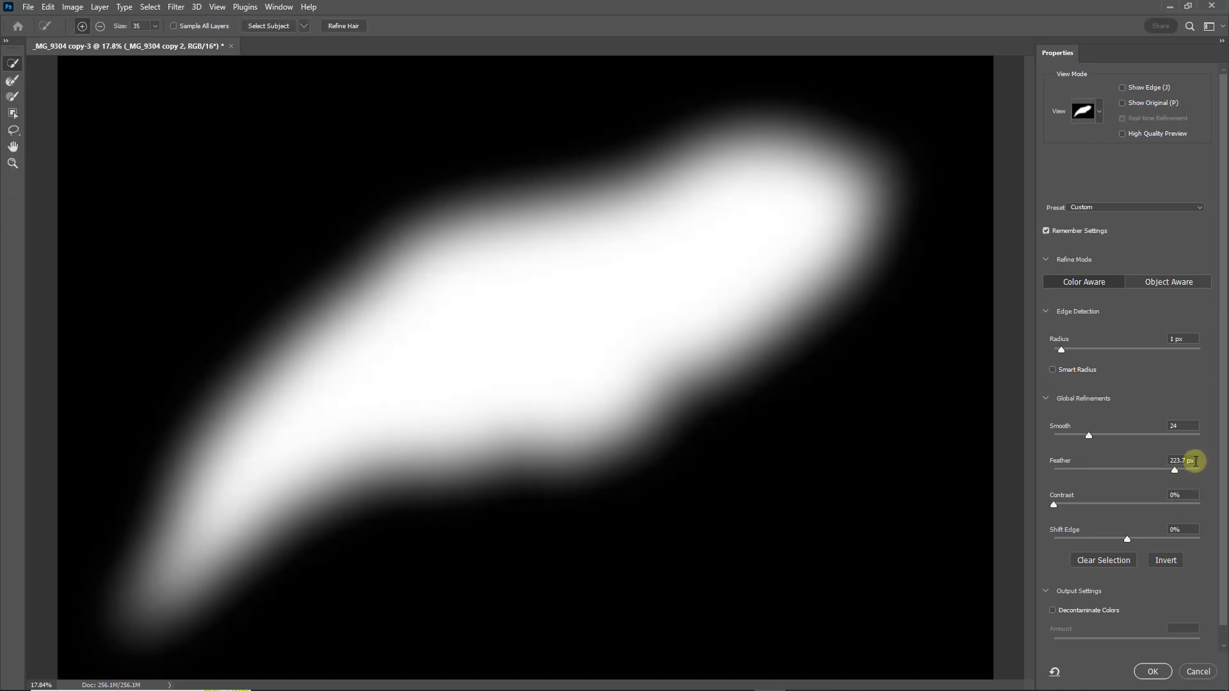
pyautogui.write('1')
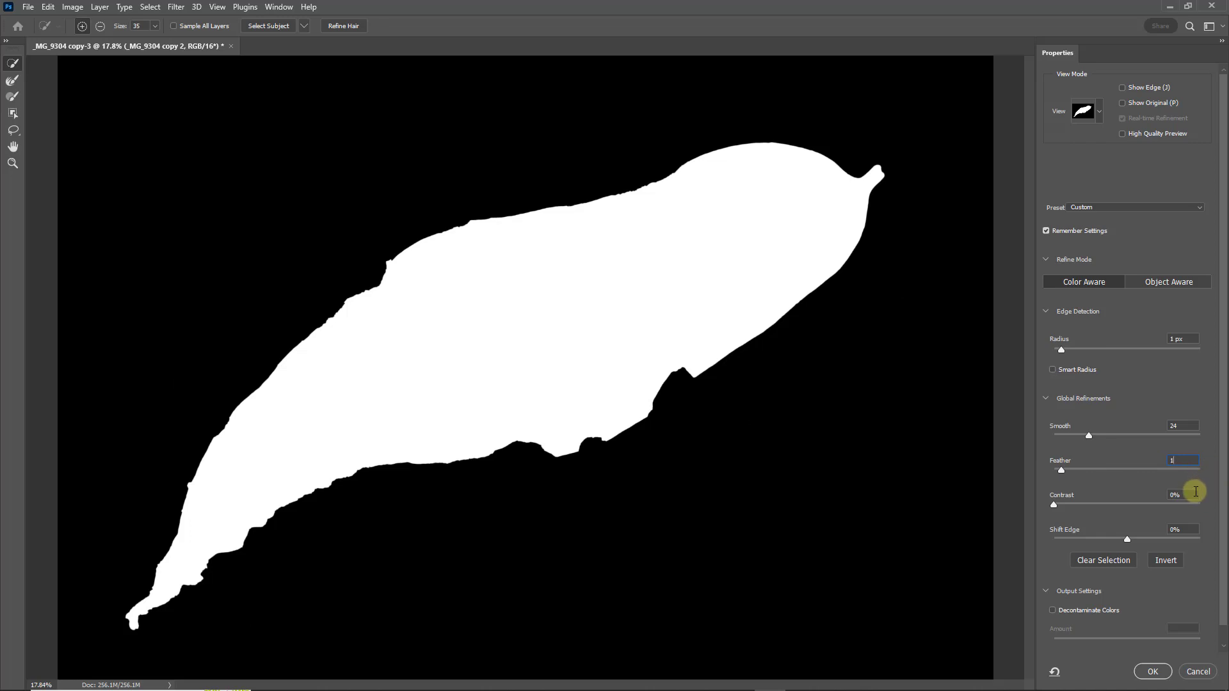
pyautogui.click(1153, 672)
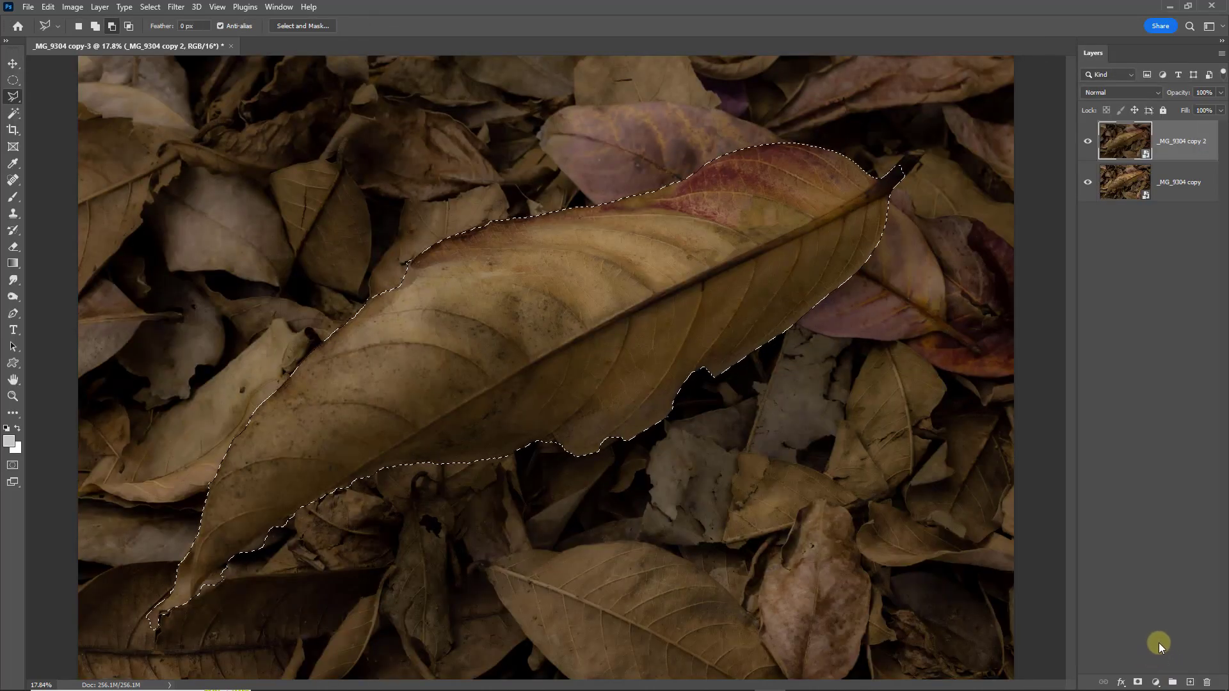
pyautogui.click(1138, 683)
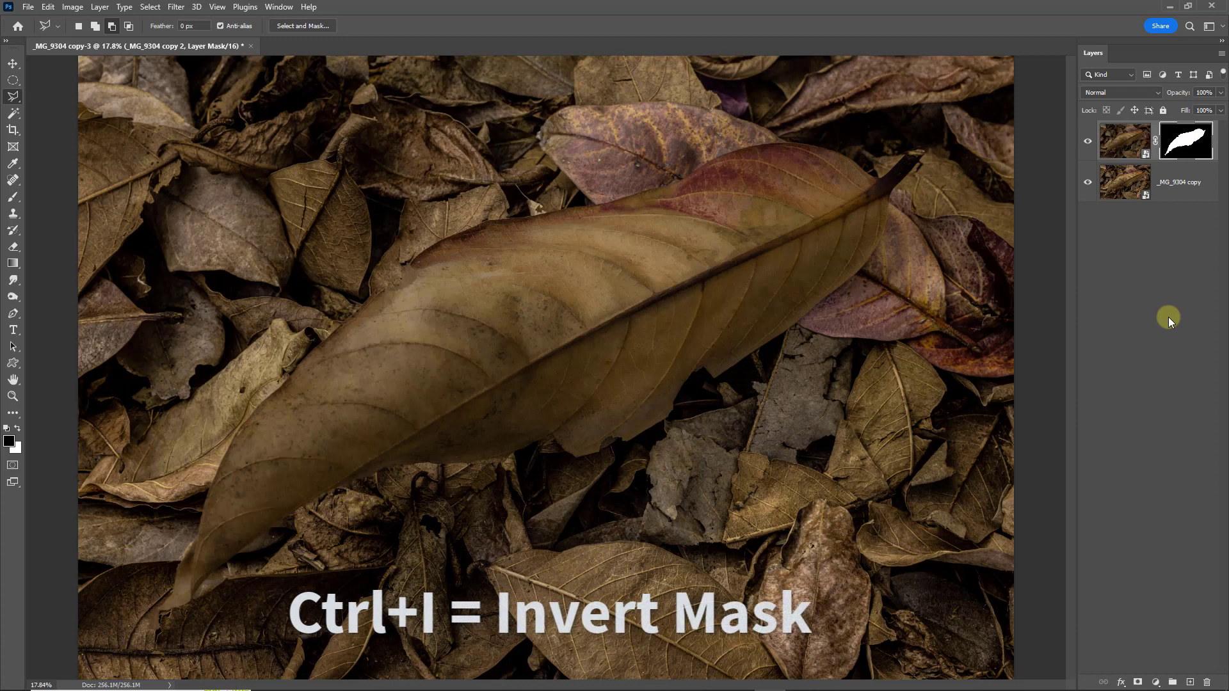
pyautogui.hotkey('ctrl', 'i')
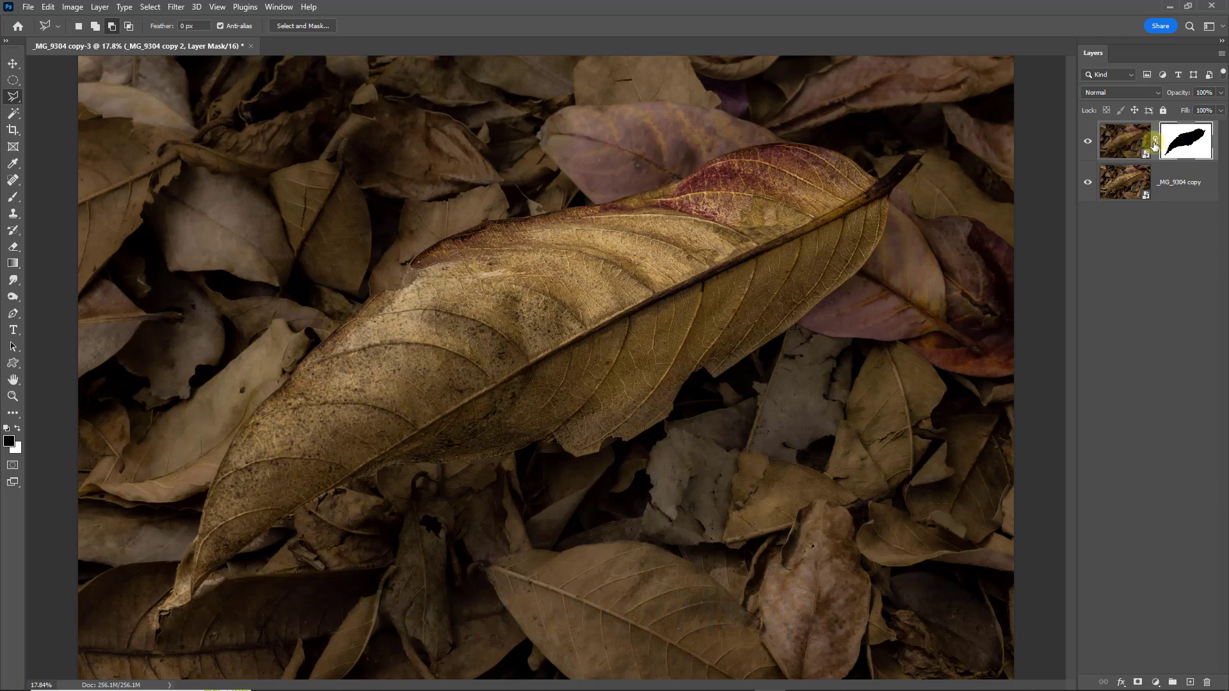
# Compare the image with and without the masked upper layer by toggling its visibility, leaving the layer shown.
pyautogui.click(1087, 141)
pyautogui.click(1110, 171)
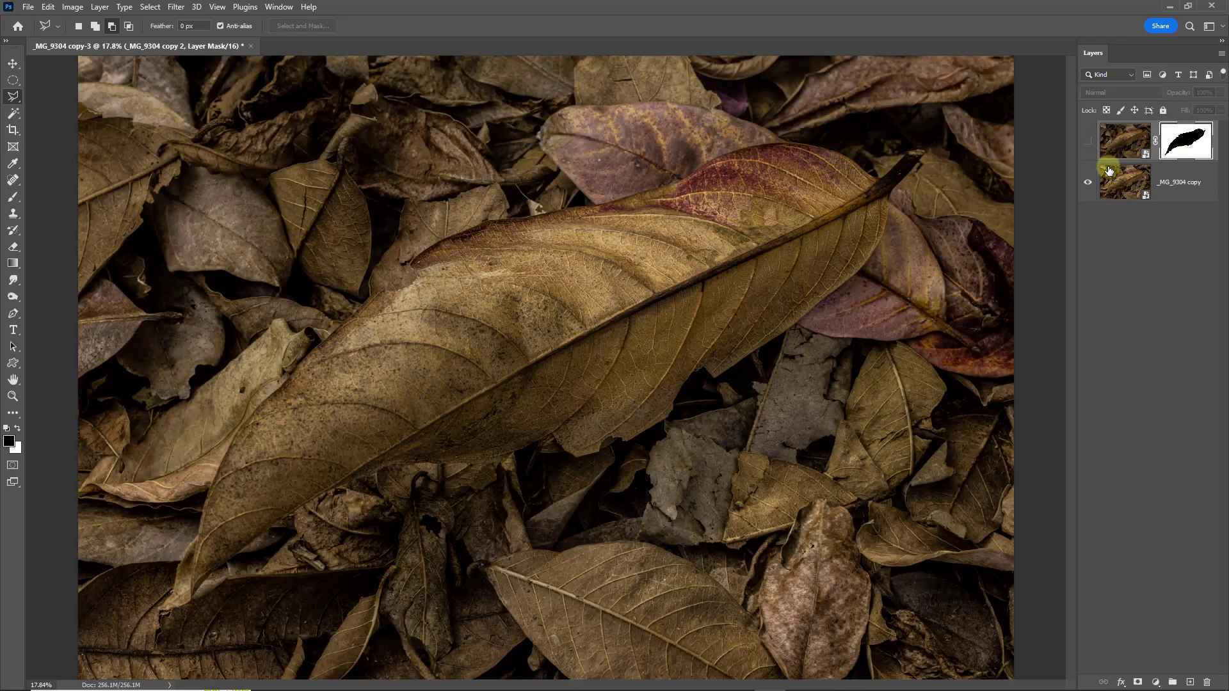
pyautogui.click(1088, 145)
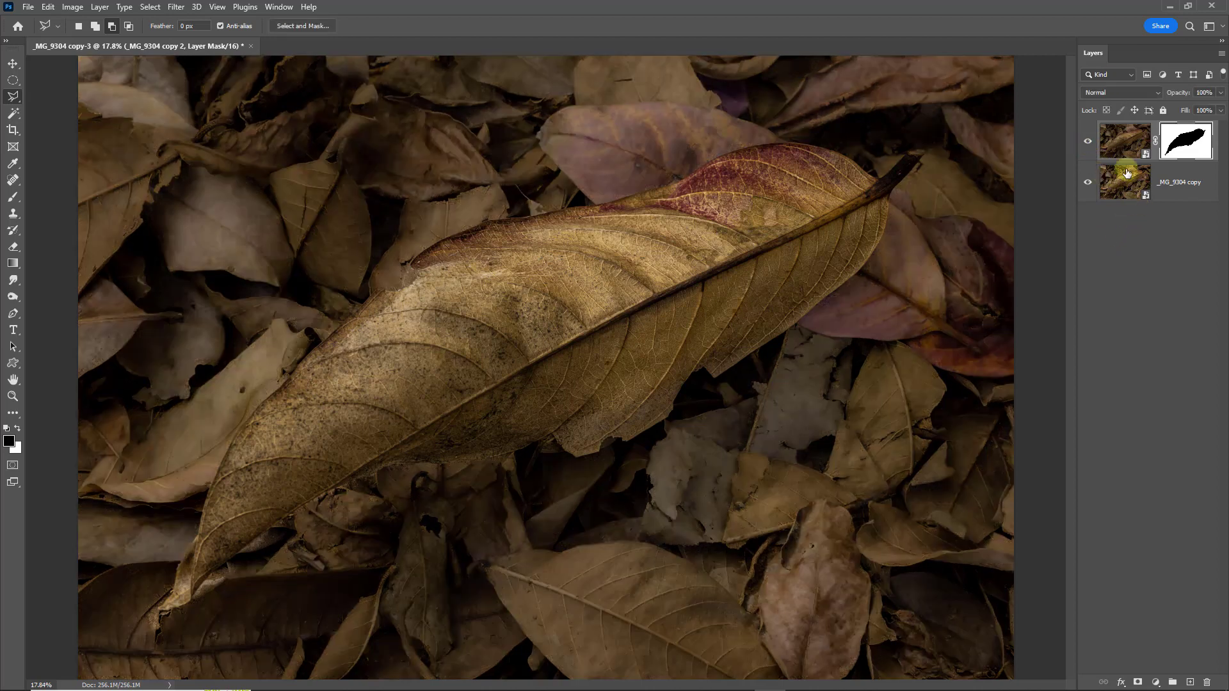
pyautogui.click(1089, 142)
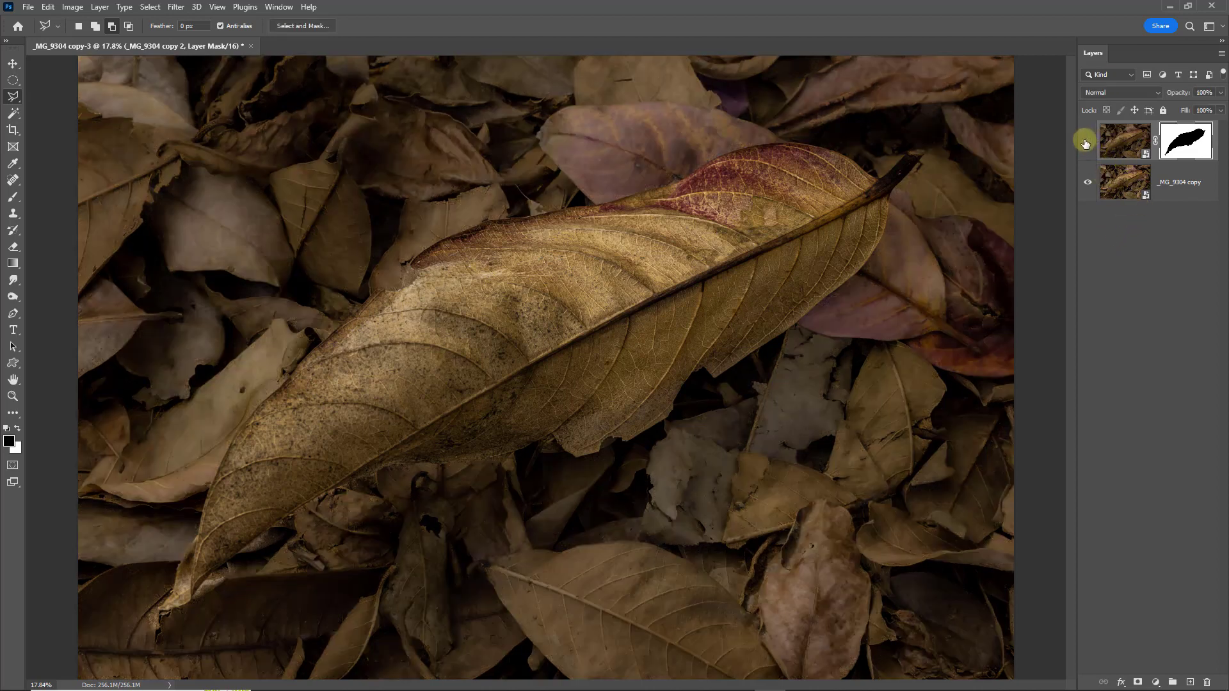
pyautogui.click(1113, 275)
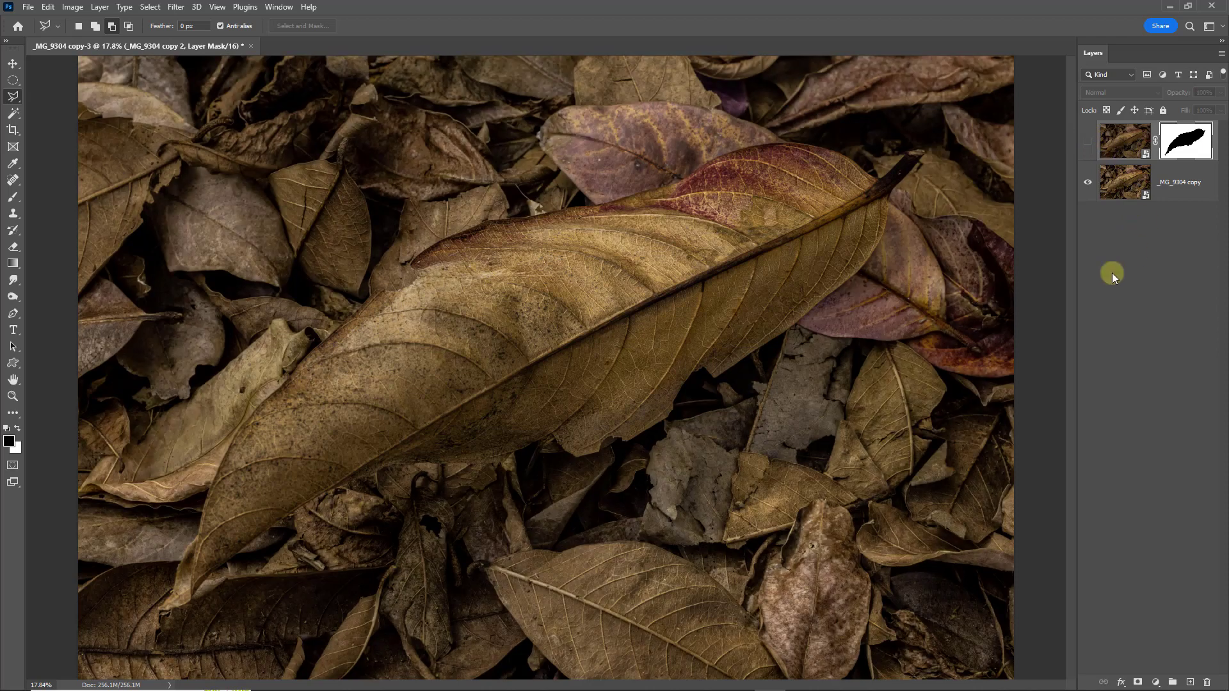
pyautogui.click(1088, 141)
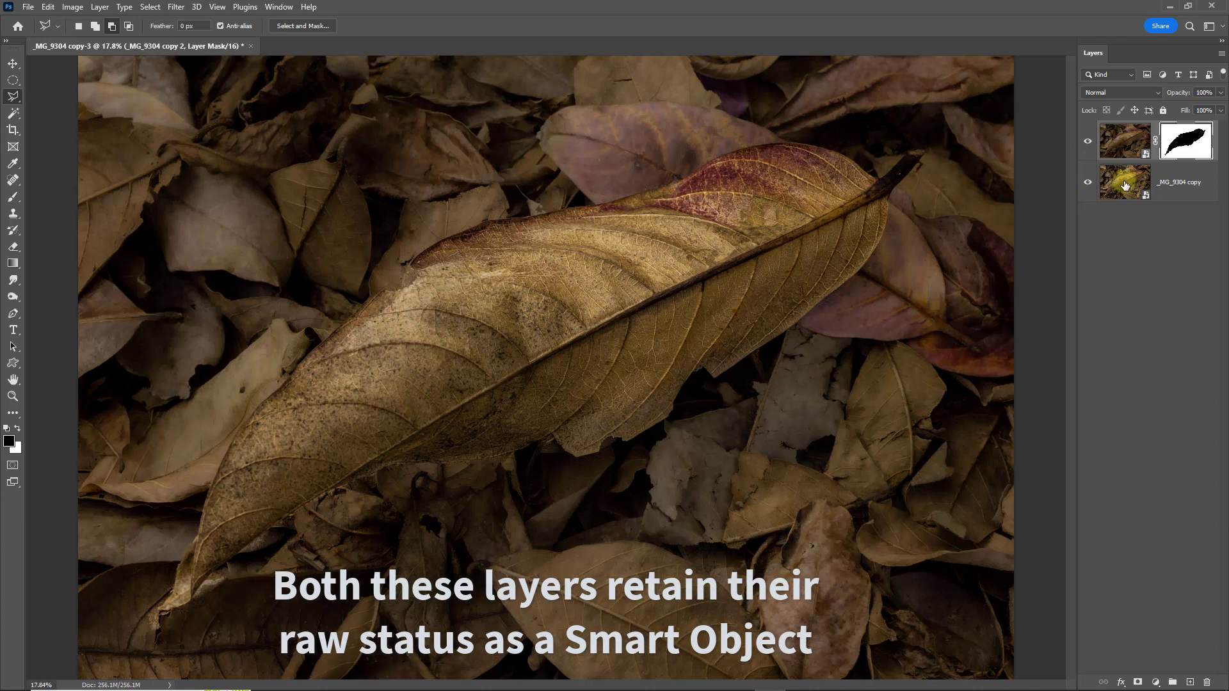
# Reopen the raw settings of the upper, masked smart object and set Exposure to -0.65.
pyautogui.click(1126, 142)
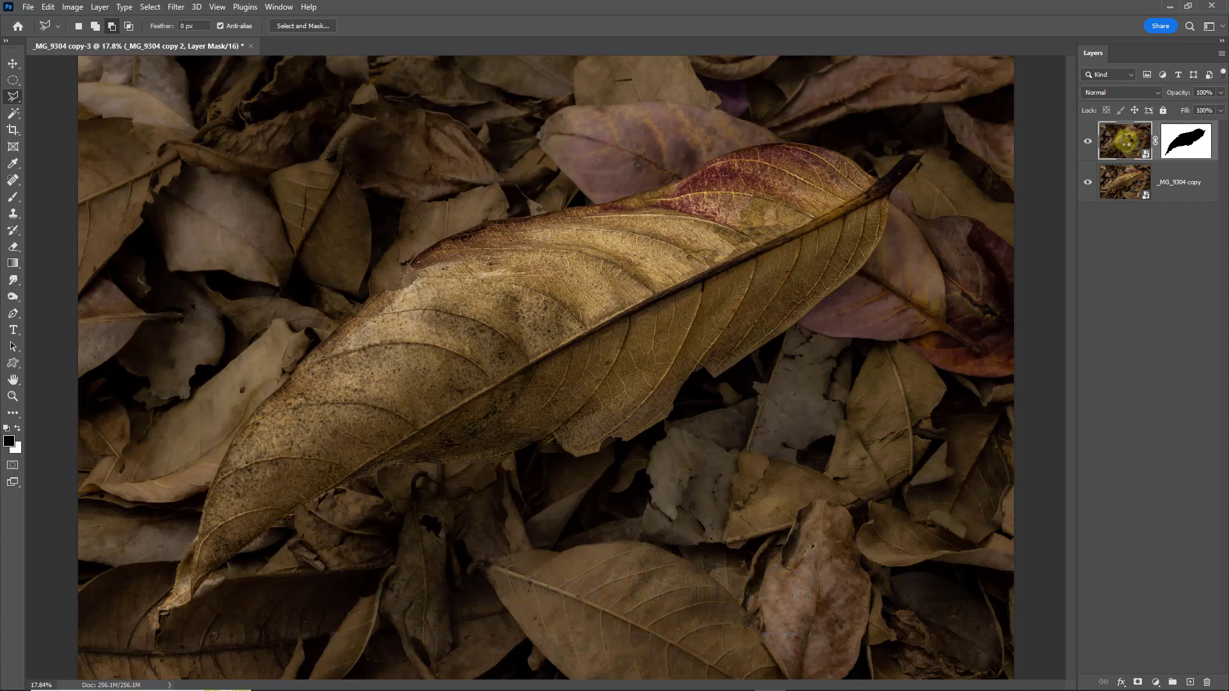
pyautogui.doubleClick(1126, 143)
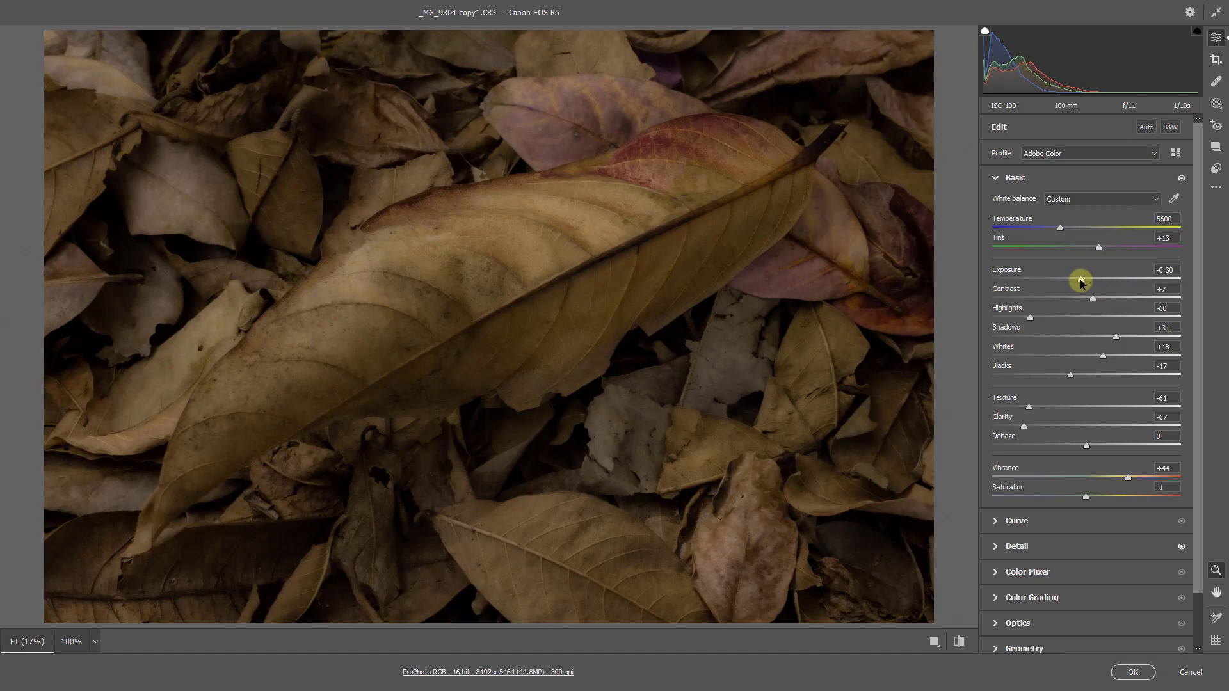
pyautogui.moveTo(1081, 279); pyautogui.dragTo(1074, 279)
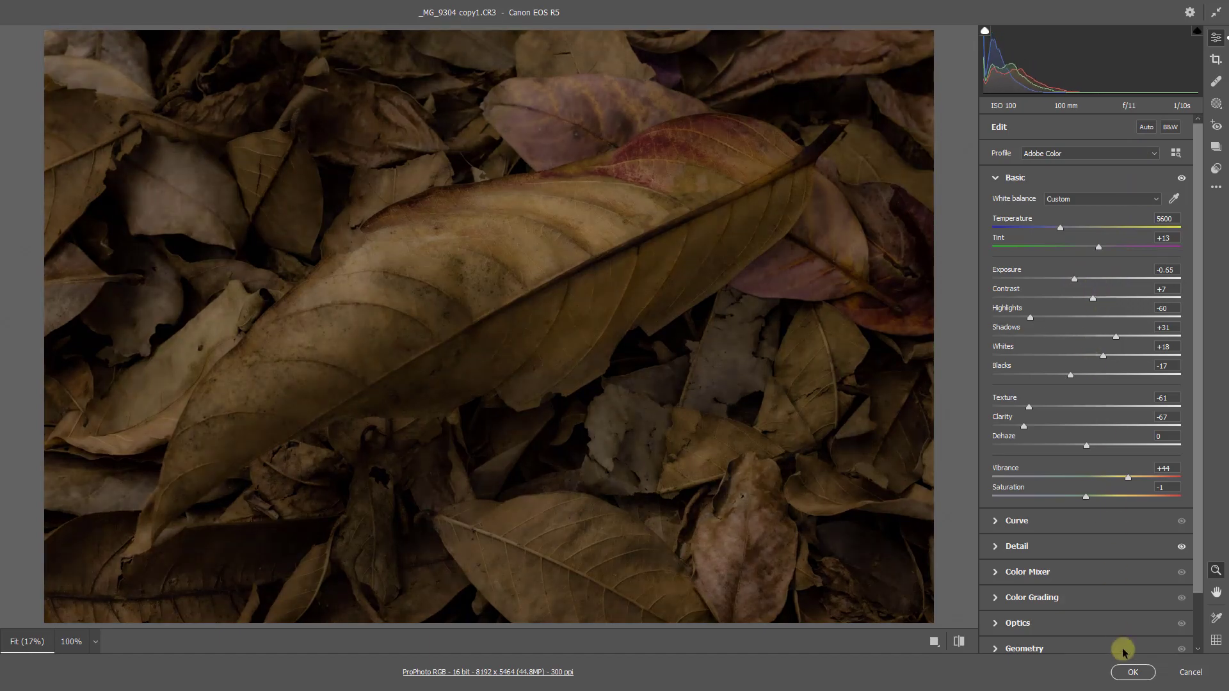
pyautogui.click(1133, 672)
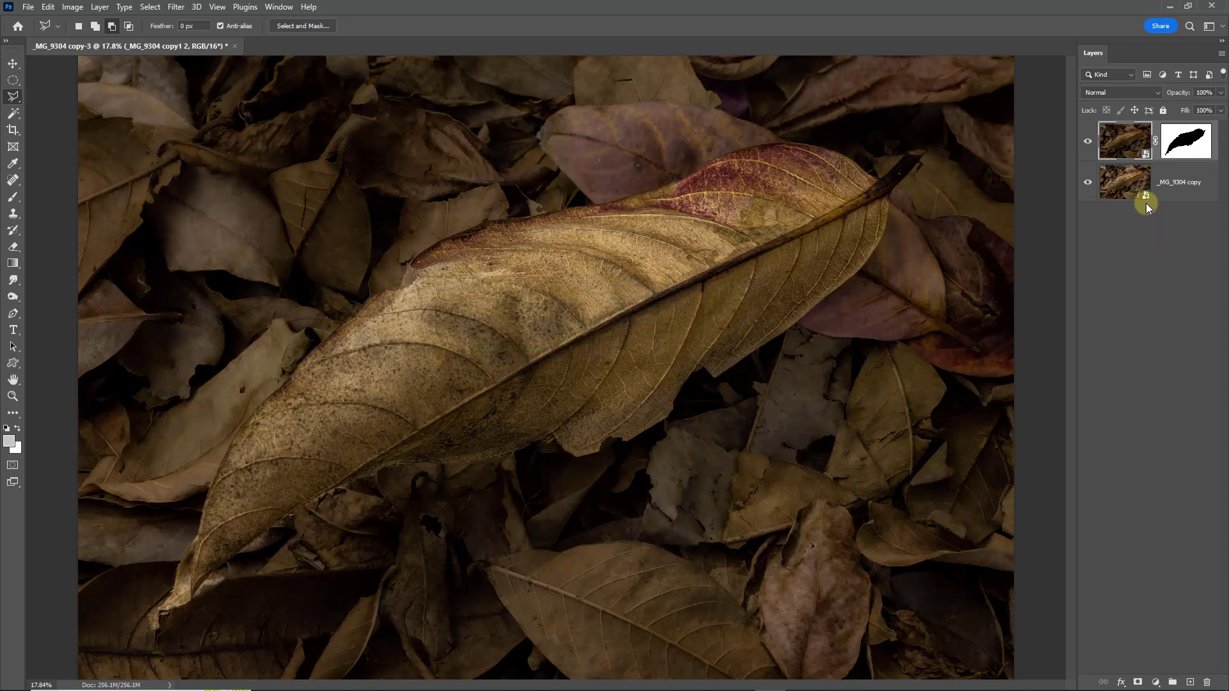
# Reopen the raw settings of the lower smart object, _MG_9304 copy, and set Exposure to +0.20.
pyautogui.click(1125, 181)
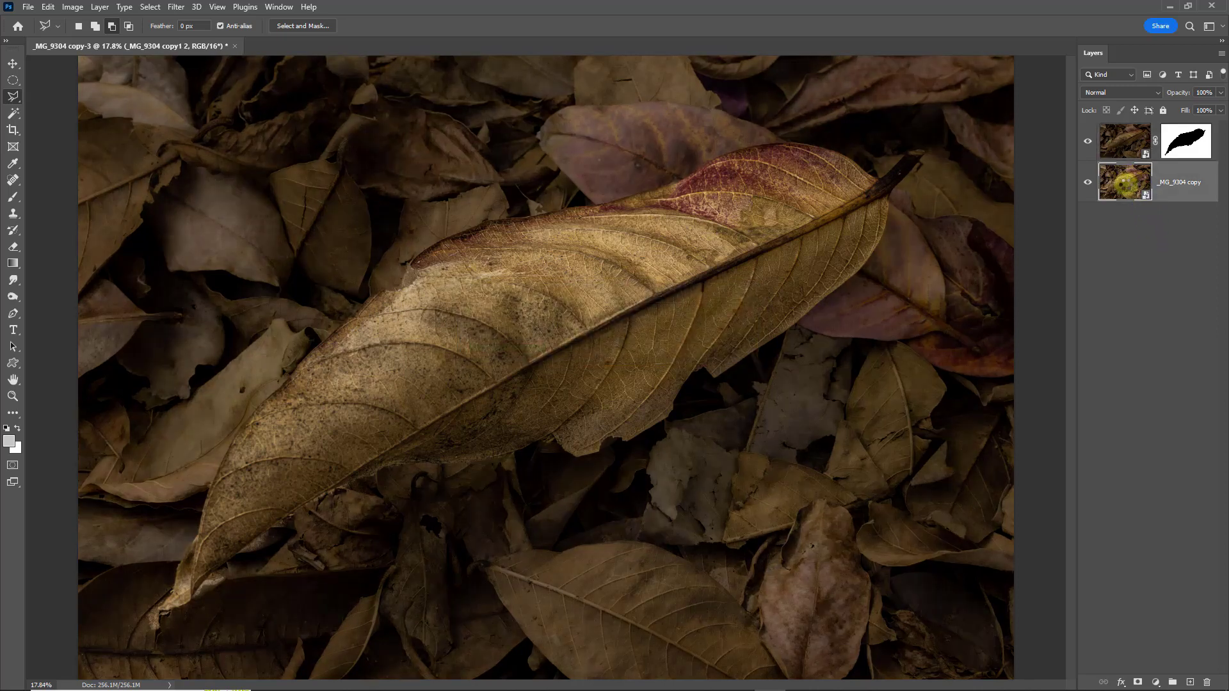
pyautogui.doubleClick(1124, 185)
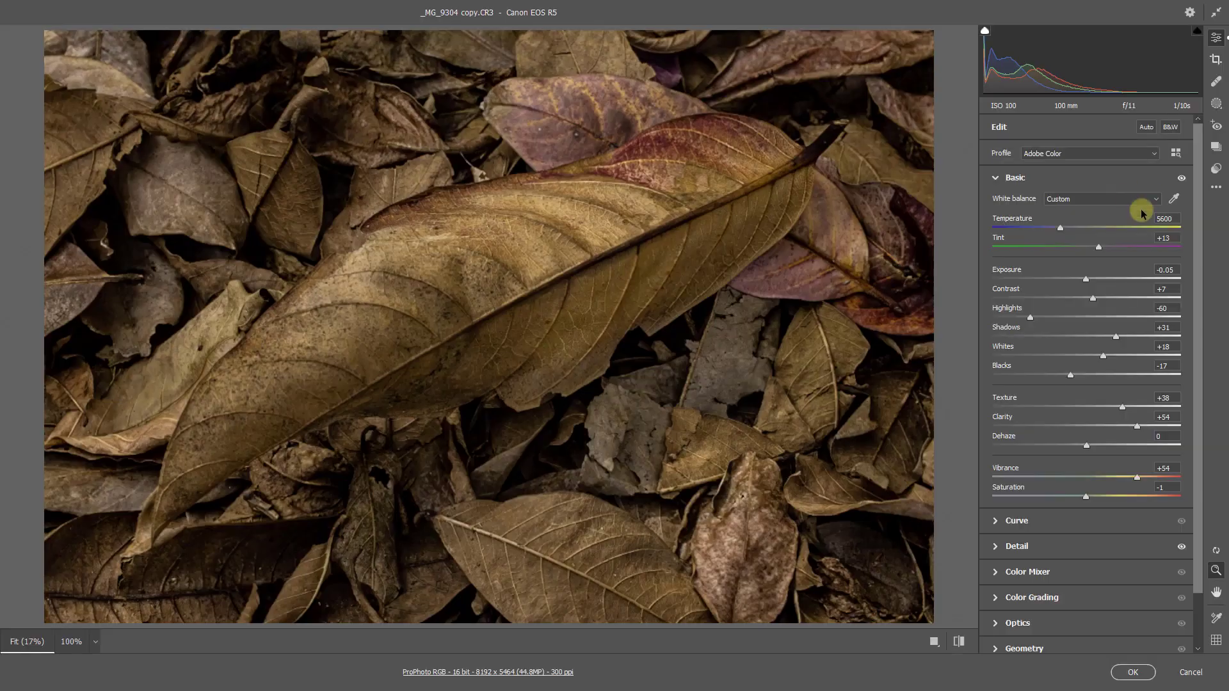
pyautogui.doubleClick(1087, 279)
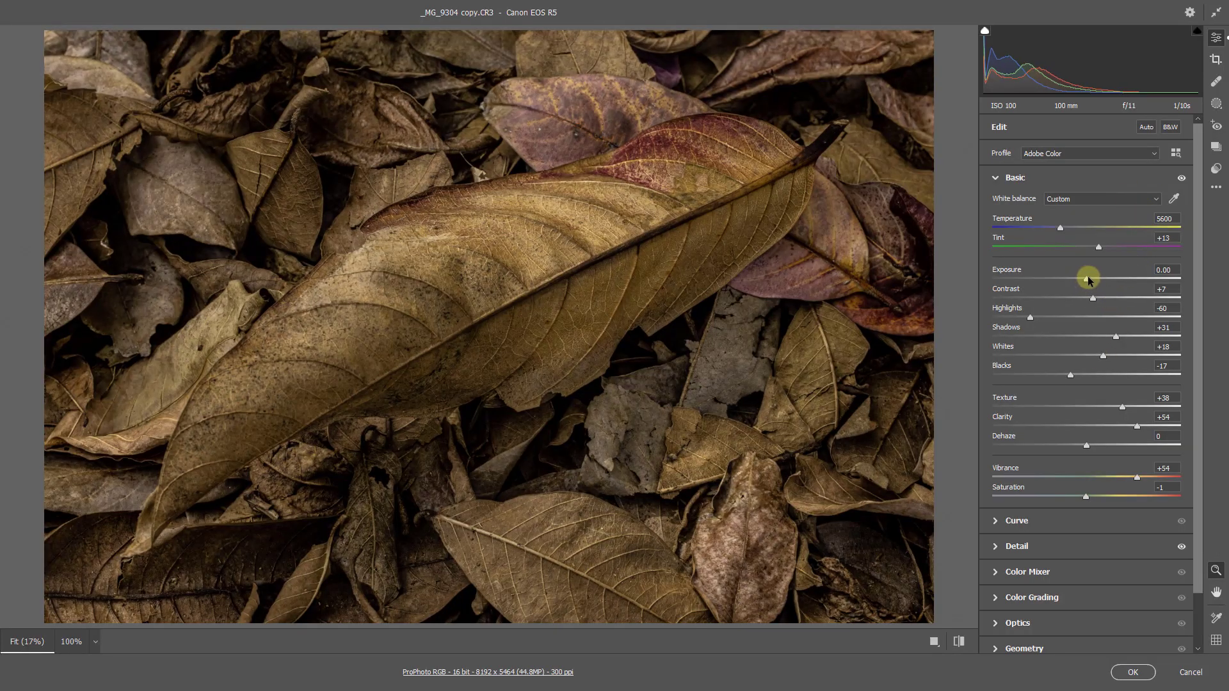
pyautogui.moveTo(1089, 280); pyautogui.dragTo(1091, 279)
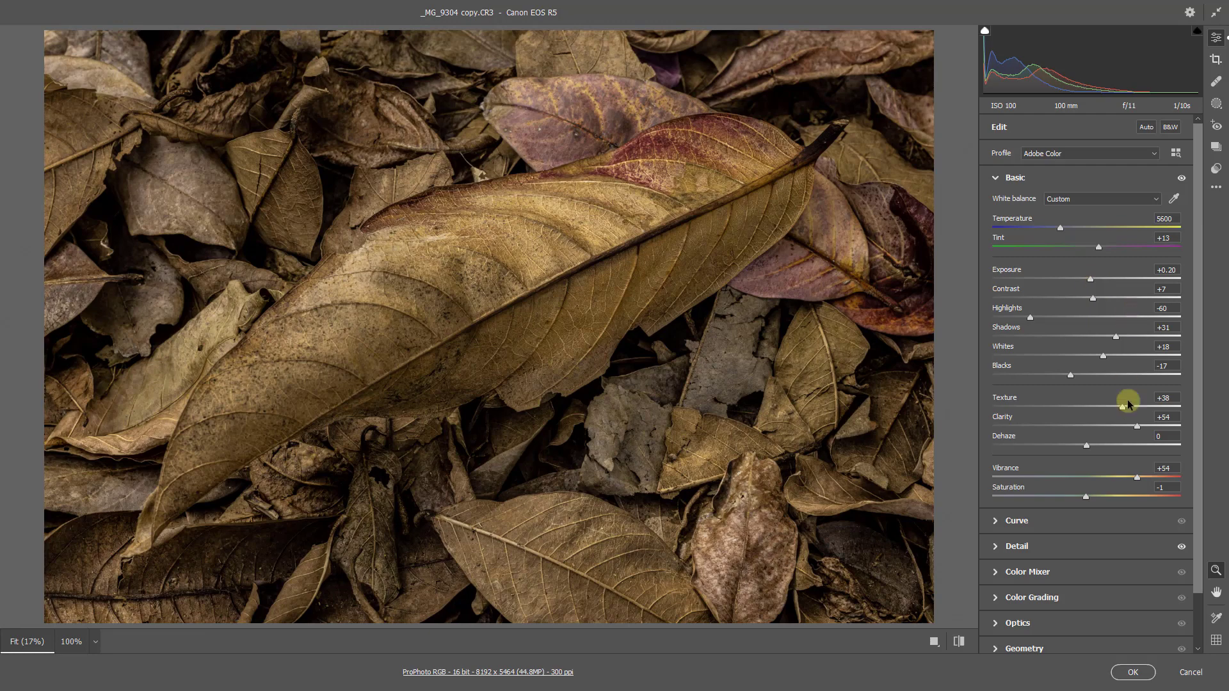
pyautogui.click(1133, 673)
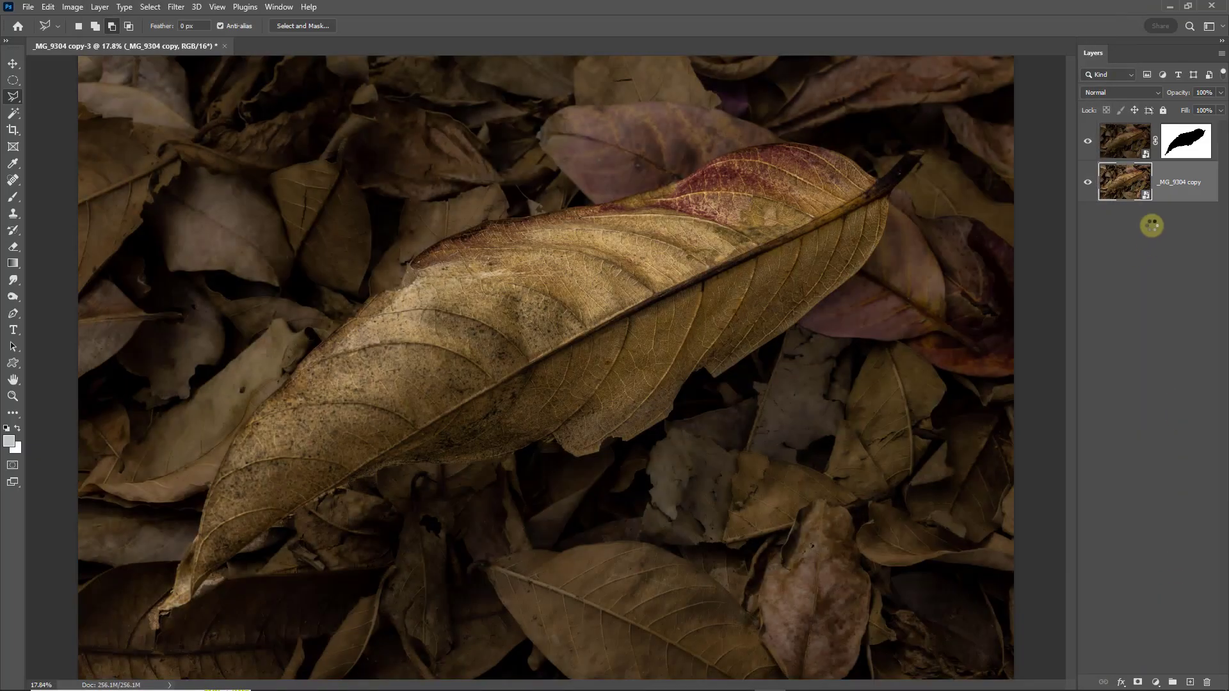